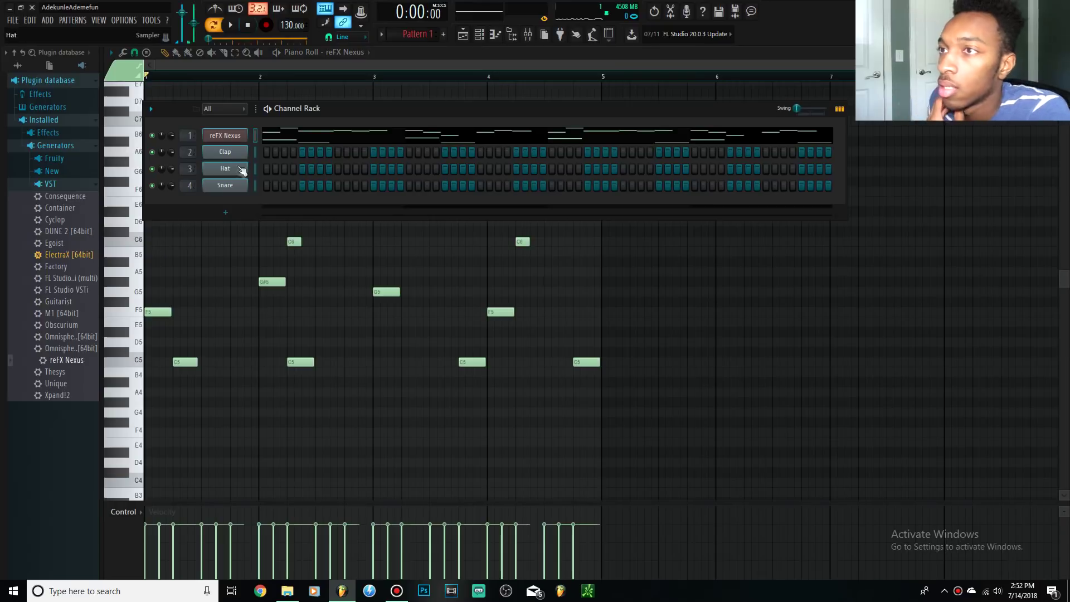
- Load the Ibiza preset from the Piano category on the reFX Nexus channel and play the pattern
left_click(223, 138)
left_click(497, 375)
left_click(493, 383)
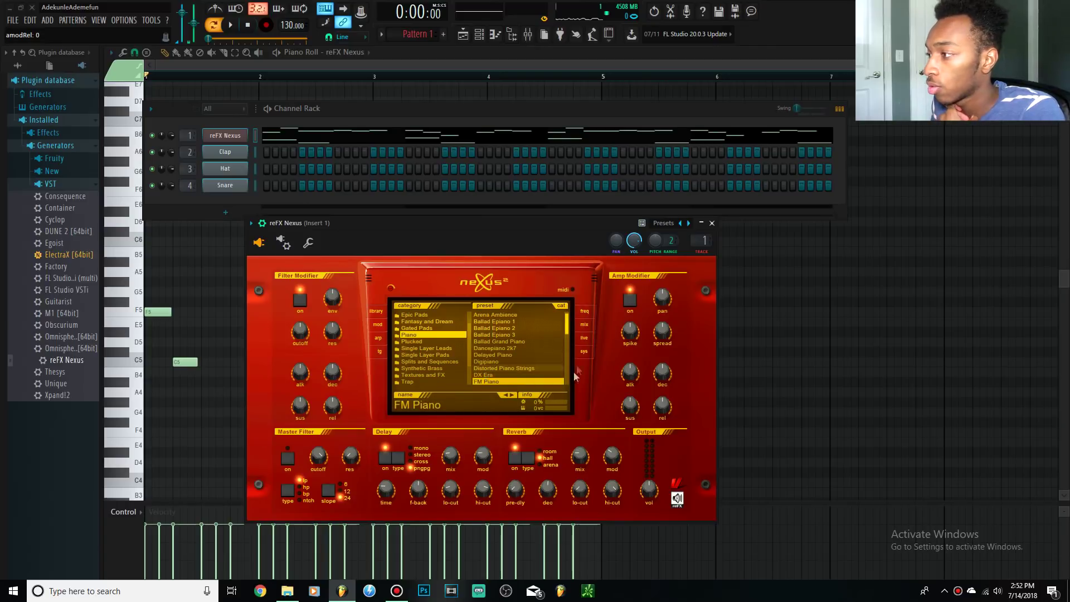
double_click(484, 329)
key("space")
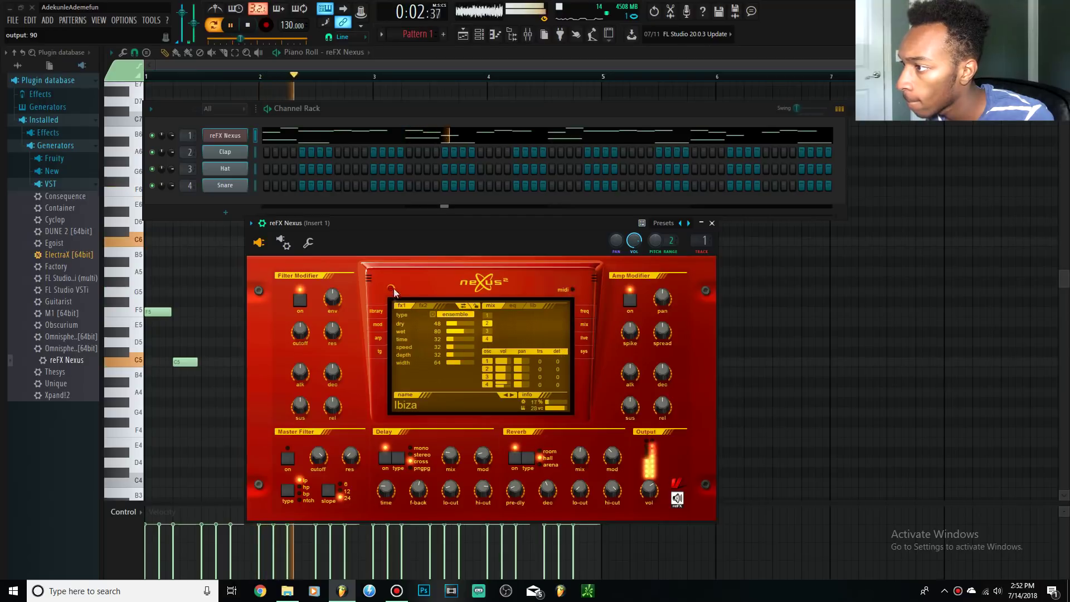
- Inspect the Ibiza preset's arpeggiator, library and mix pages in Nexus during playback
left_click(378, 338)
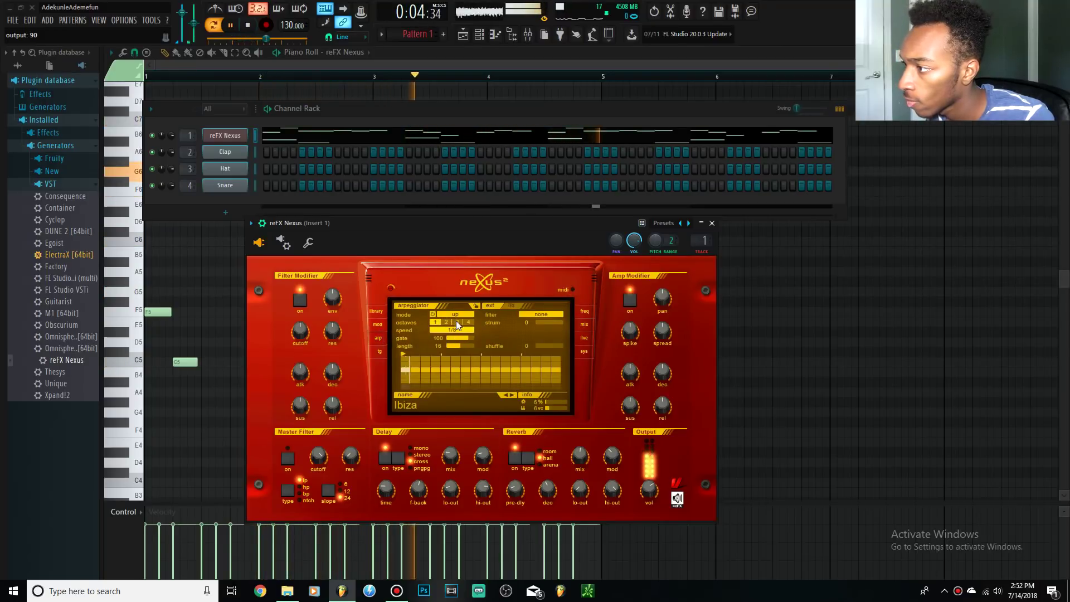
left_click(377, 311)
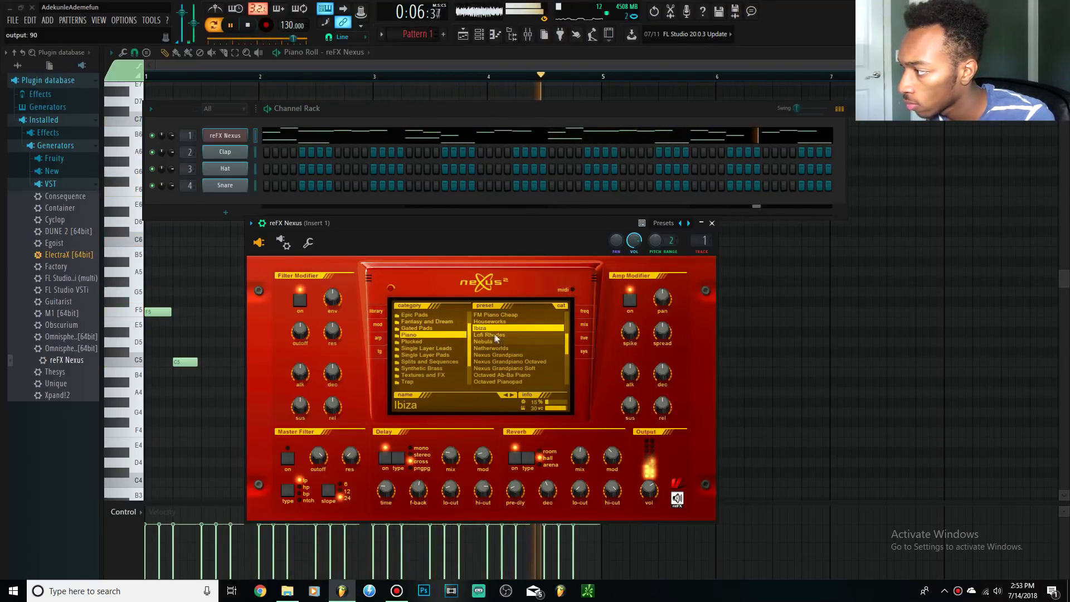
left_click(585, 326)
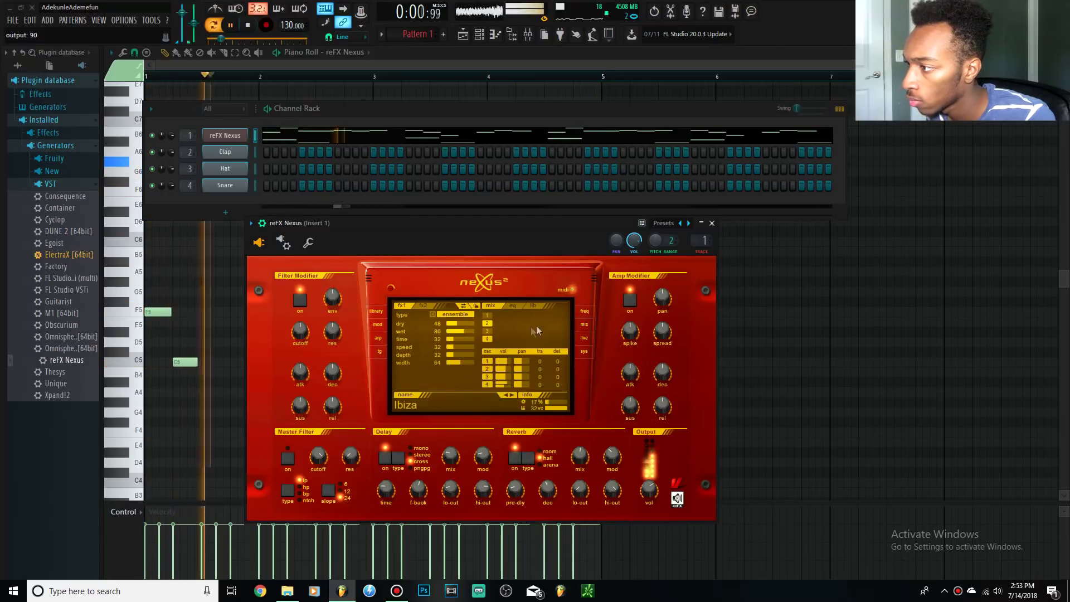
left_click_drag(527, 223, 549, 239)
left_click(528, 34)
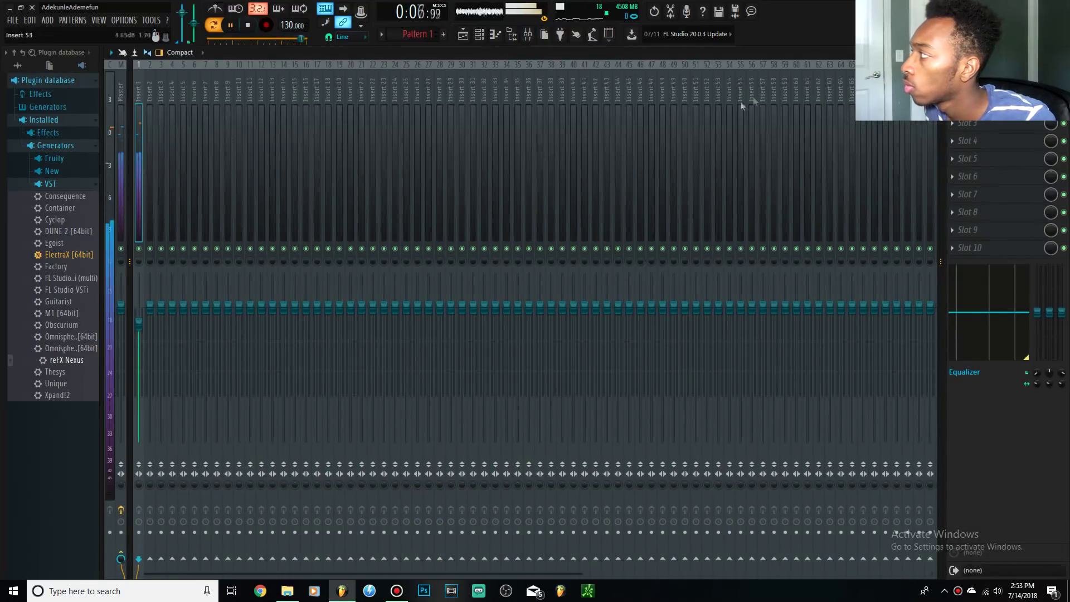
left_click(981, 87)
key("Escape")
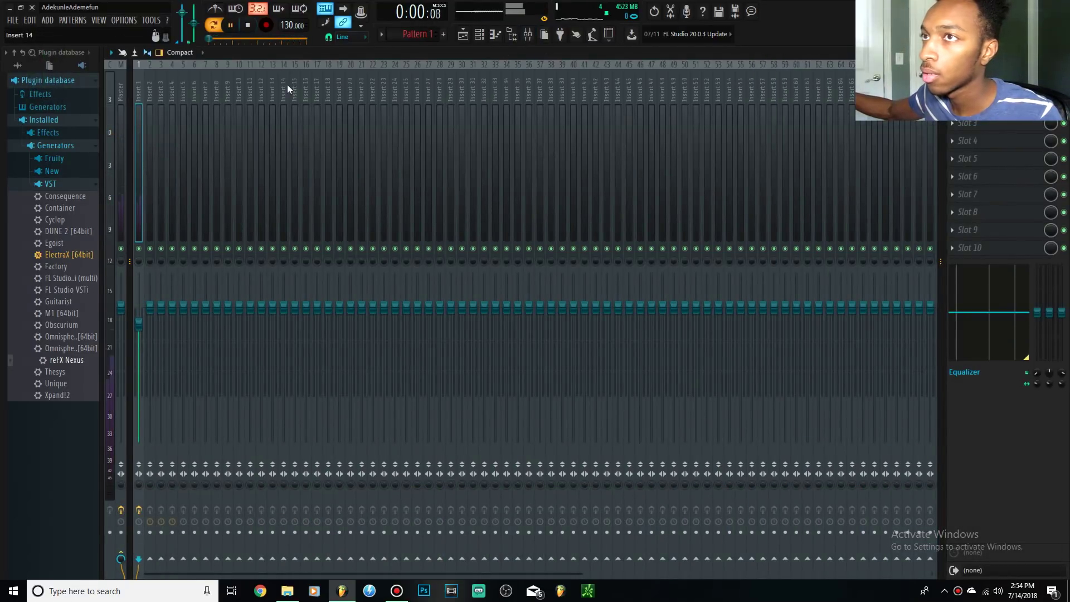
- In the reFX Nexus piano roll, clear bars 3 and 4 and stretch the remaining notes to twice their length across four bars
left_click(479, 34)
left_click(442, 134)
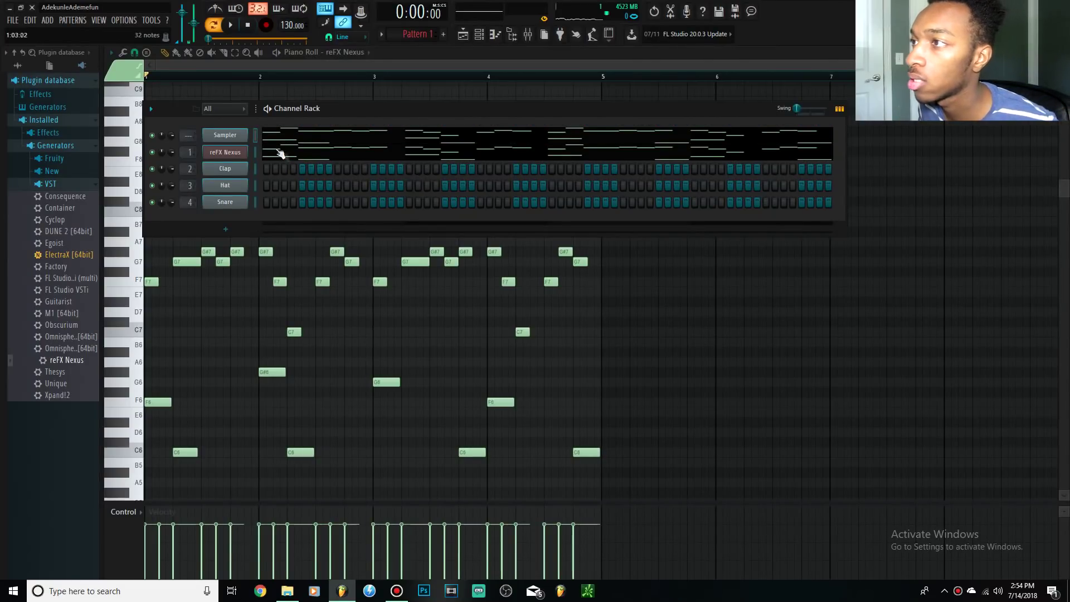
key("F9")
key("F7")
key("space")
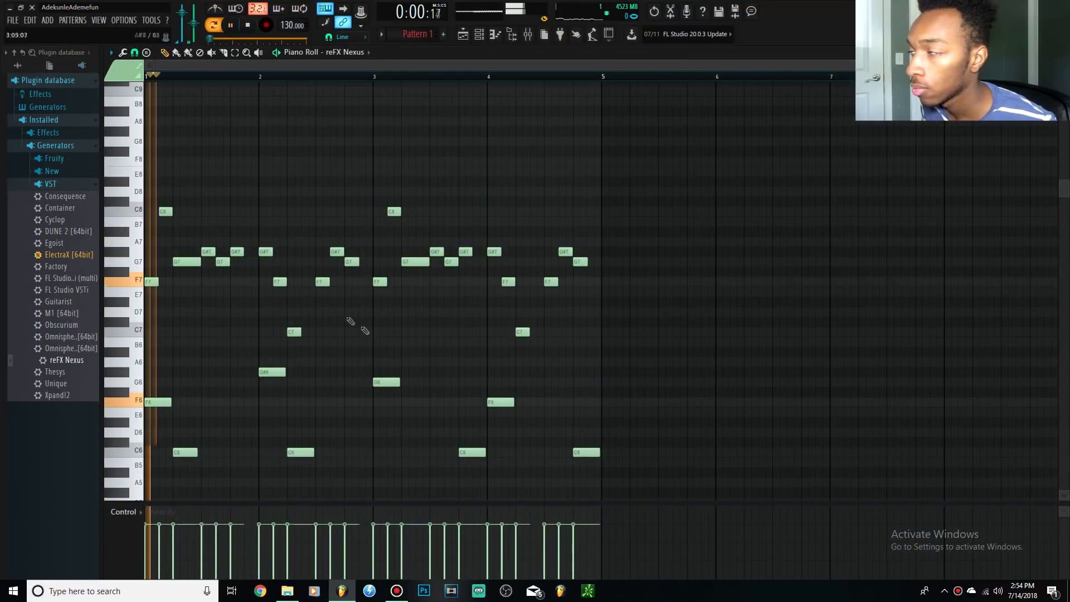
left_click_drag(669, 446, 409, 94)
key("alt+m")
left_click_drag(484, 466, 147, 83)
left_click_drag(375, 302, 605, 304)
key("space")
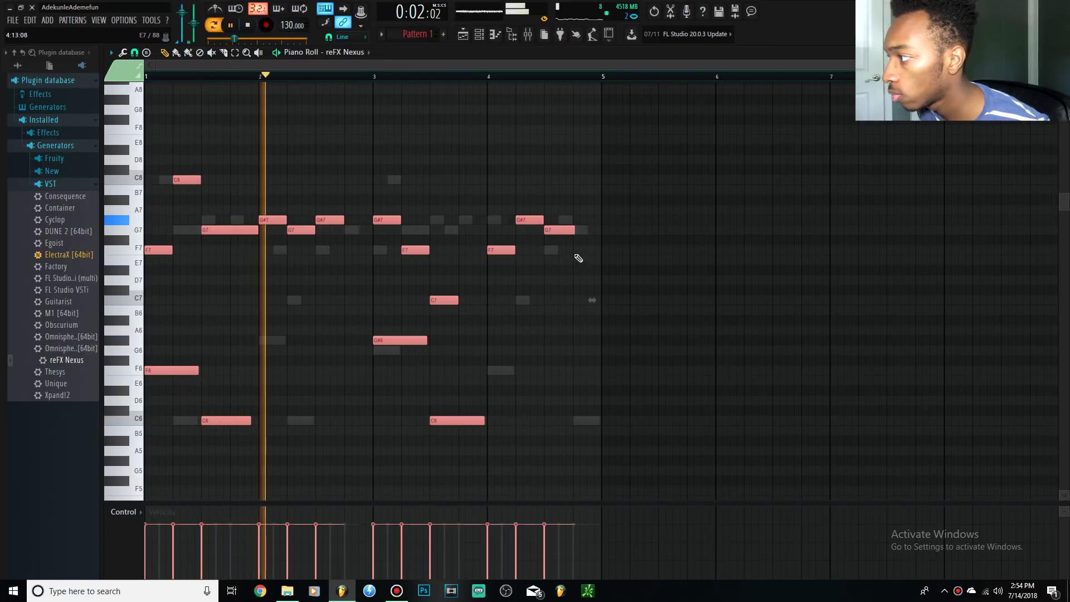
- Add a one-beat C7 note on the last beat of bar 4 in the Nexus melody
left_click(574, 299)
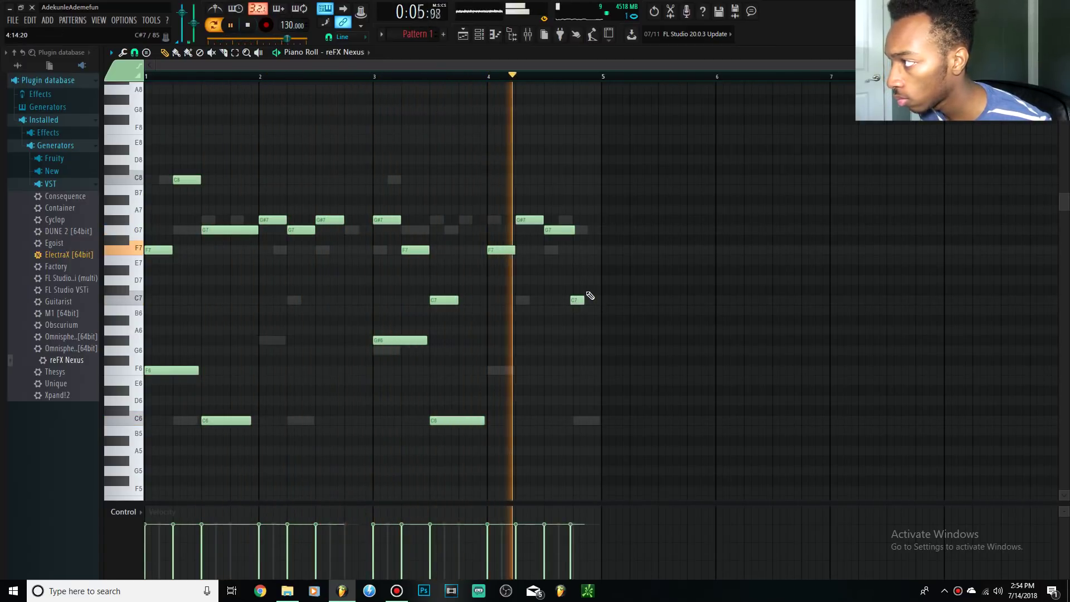
scroll(576, 298, "up", 3)
scroll(576, 297, "up", 1)
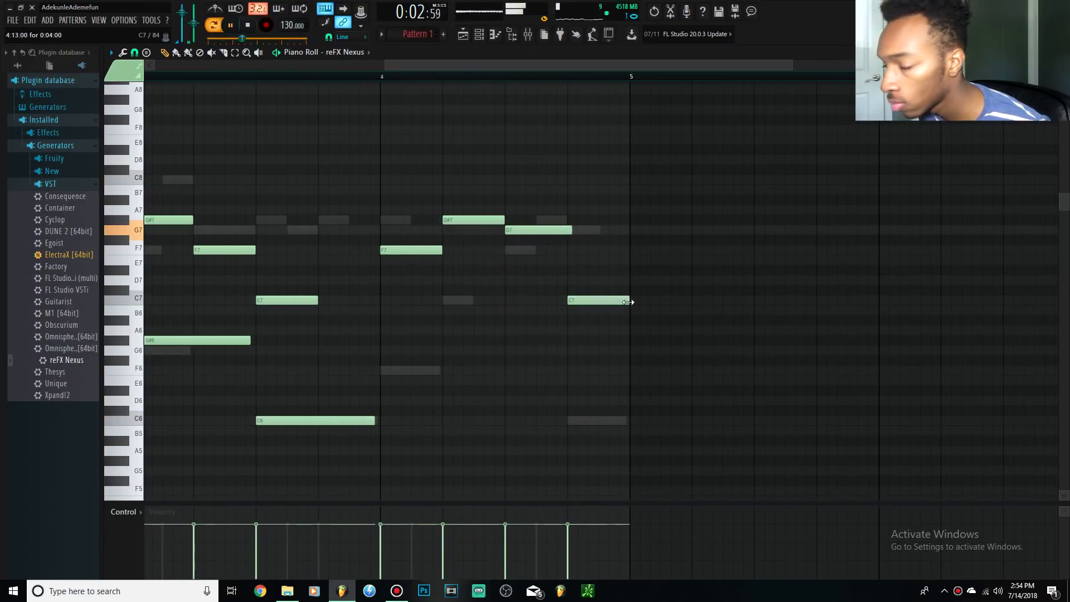
scroll(377, 187, "down", 3)
key("space")
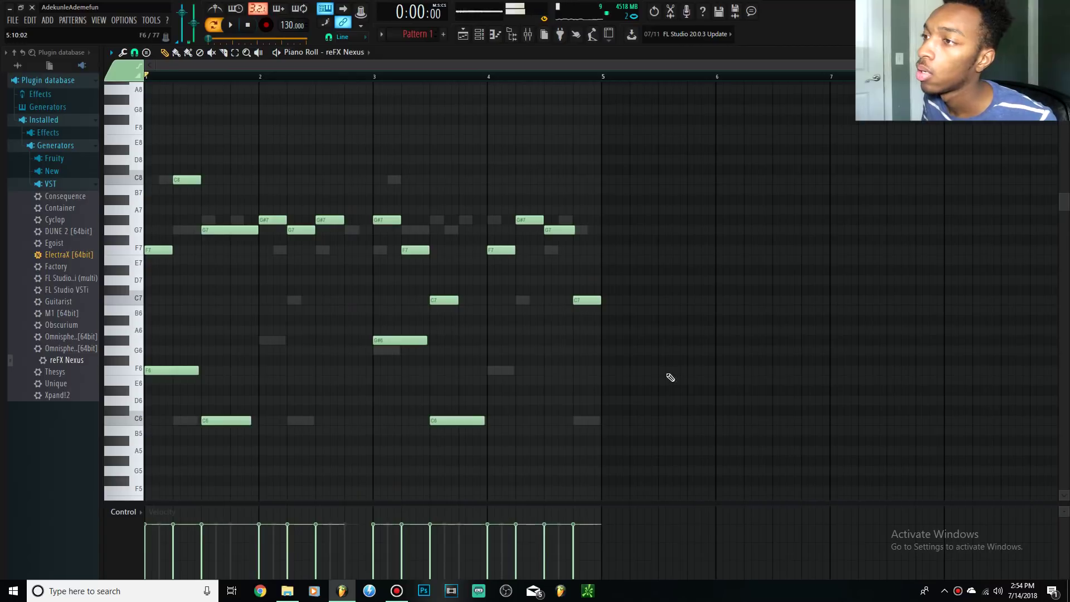
- Transpose the whole Nexus melody down one octave and play it back
key("ctrl+Down")
key("space")
scroll(432, 227, "down", 1)
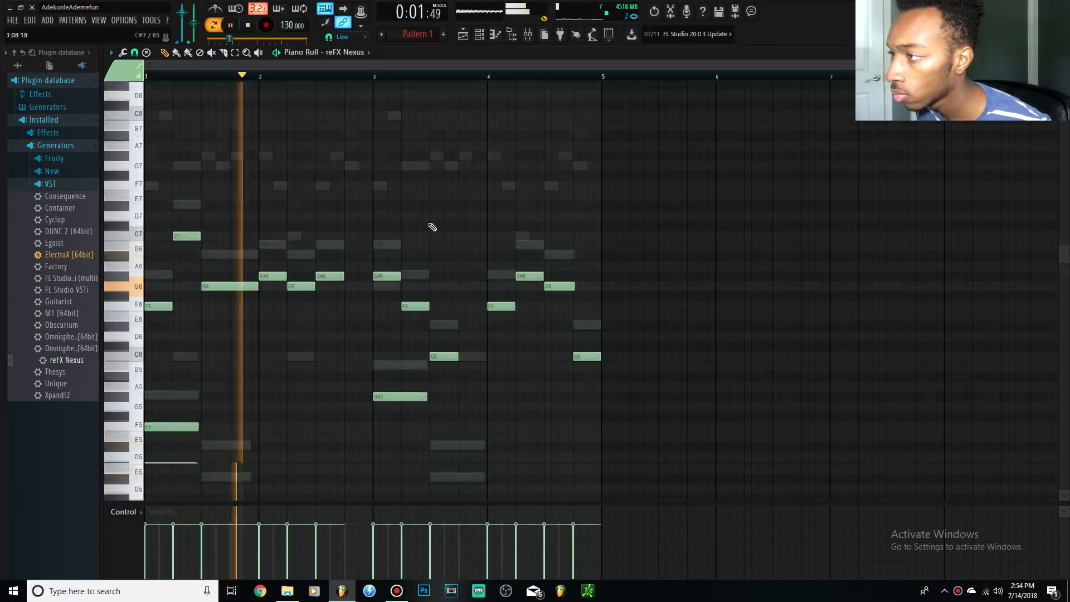
scroll(432, 227, "down", 2)
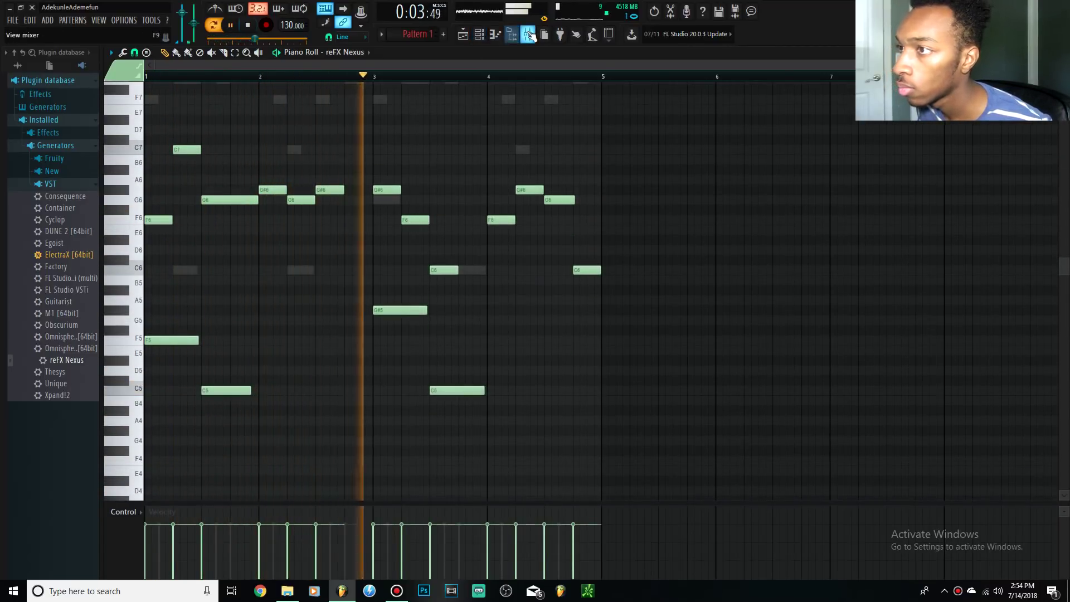
- Replace the Clap channel with Omnisphere and load Dark Day for Renele from the ARP + BPM patches with the Dark mood
left_click(529, 35)
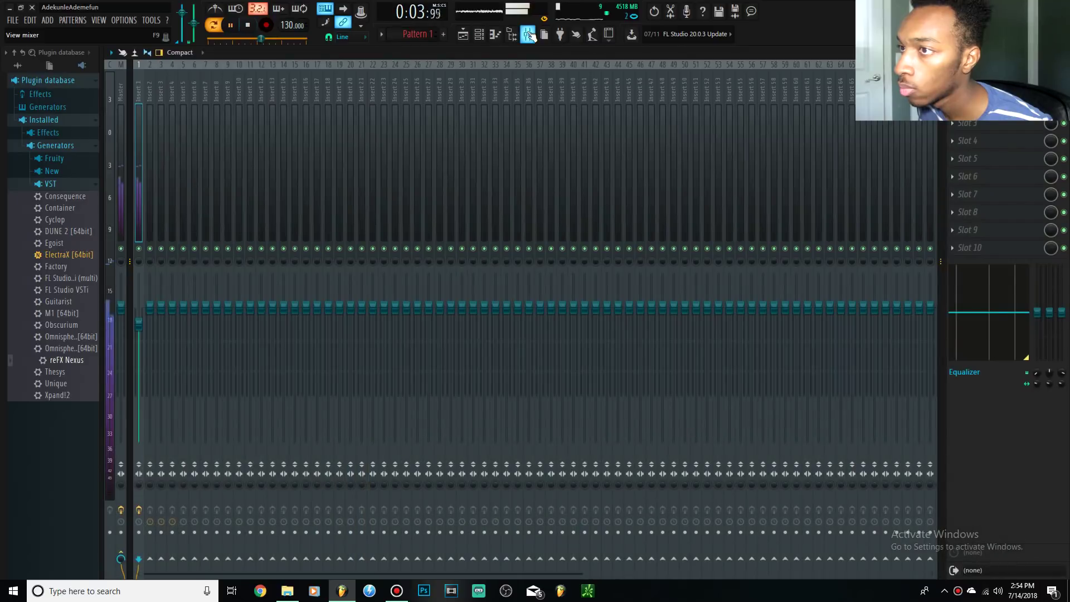
left_click(481, 40)
left_click_drag(66, 336, 226, 152)
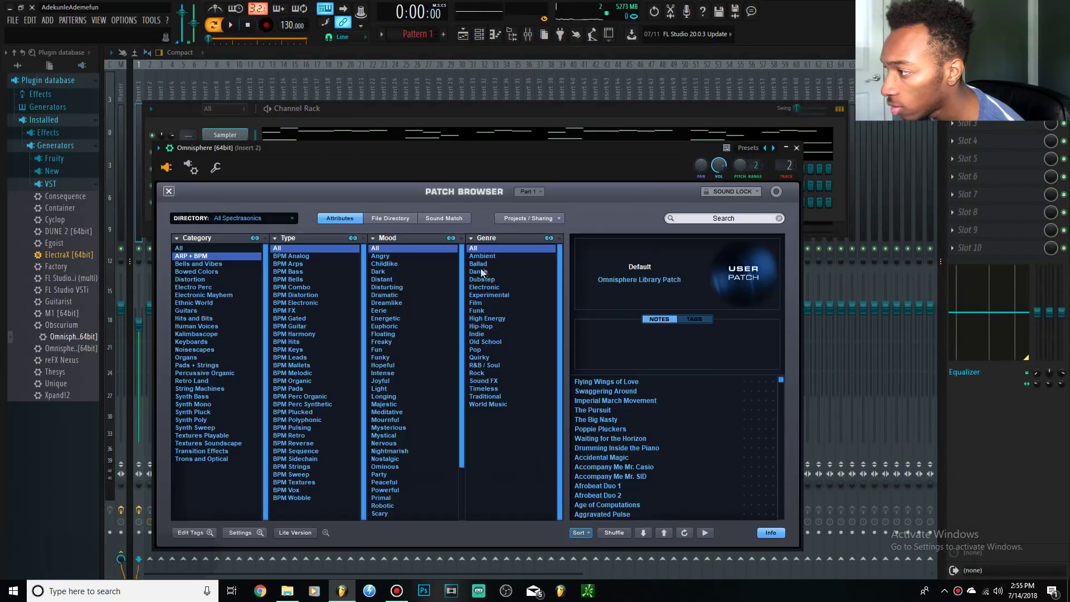
left_click(381, 272)
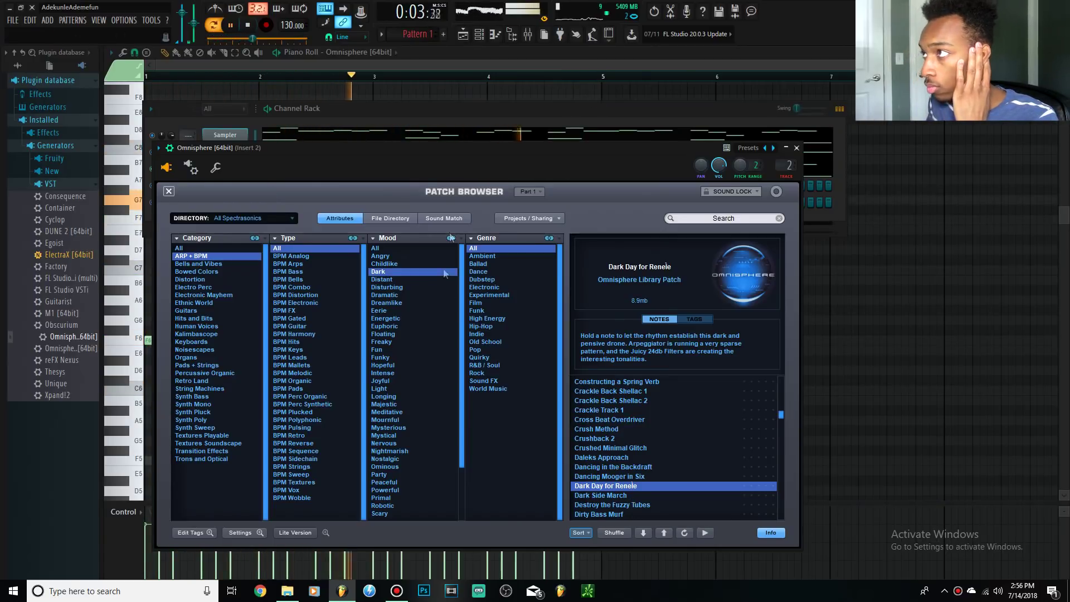
- Add Gross Beat to the first effect slot of mixer insert 2 for the Omnisphere sound
left_click(528, 35)
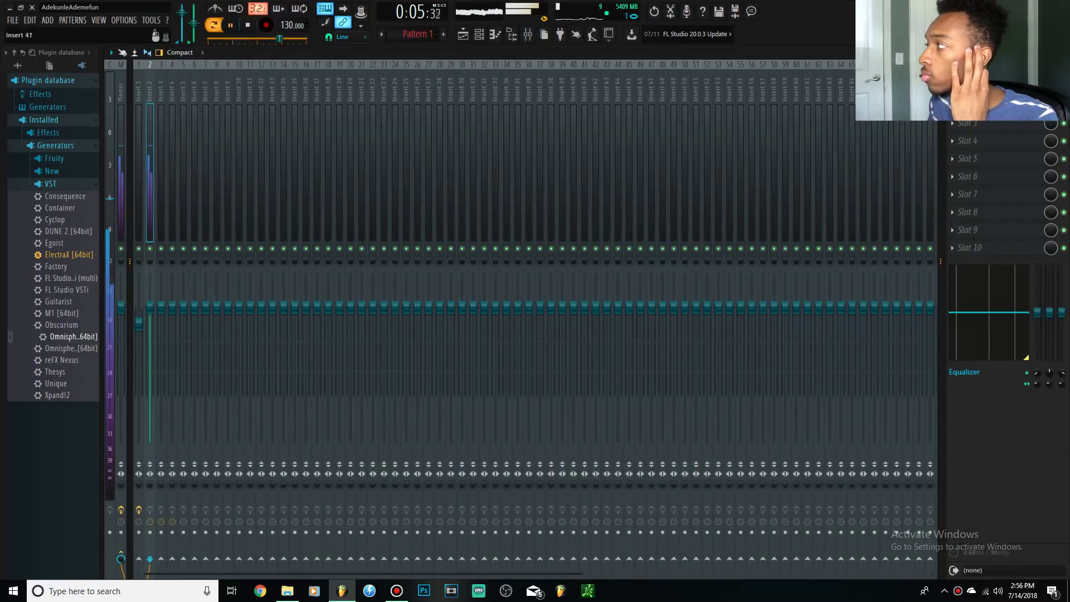
left_click(970, 87)
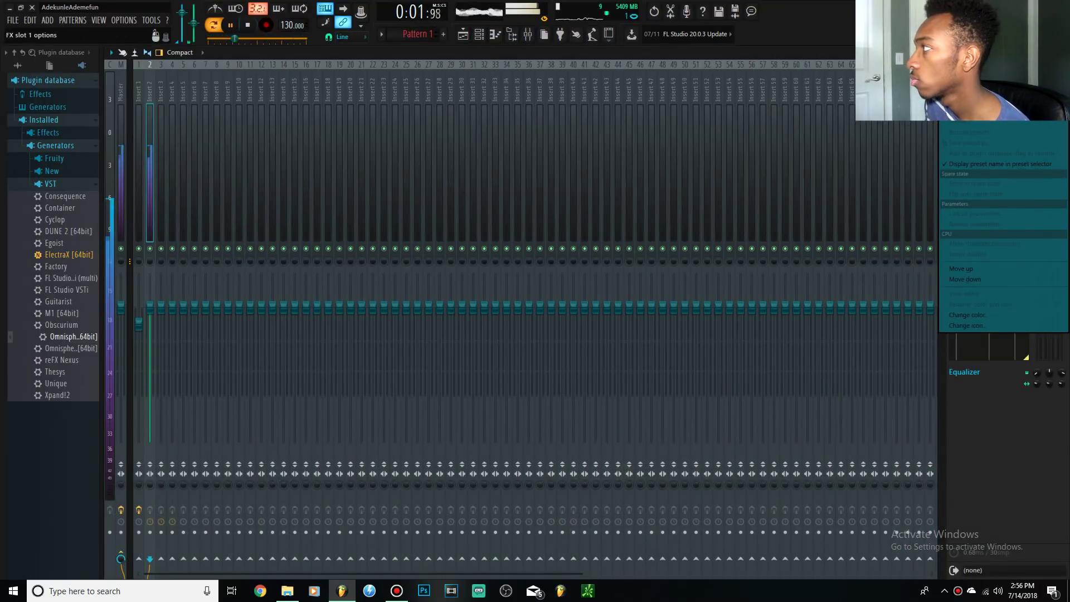
left_click(970, 105)
left_click(870, 195)
- Try the 1/2 Speed time effect from Gross Beat's Momentary preset on the playing pattern
key("space")
left_click(597, 192)
left_click(628, 215)
key("space")
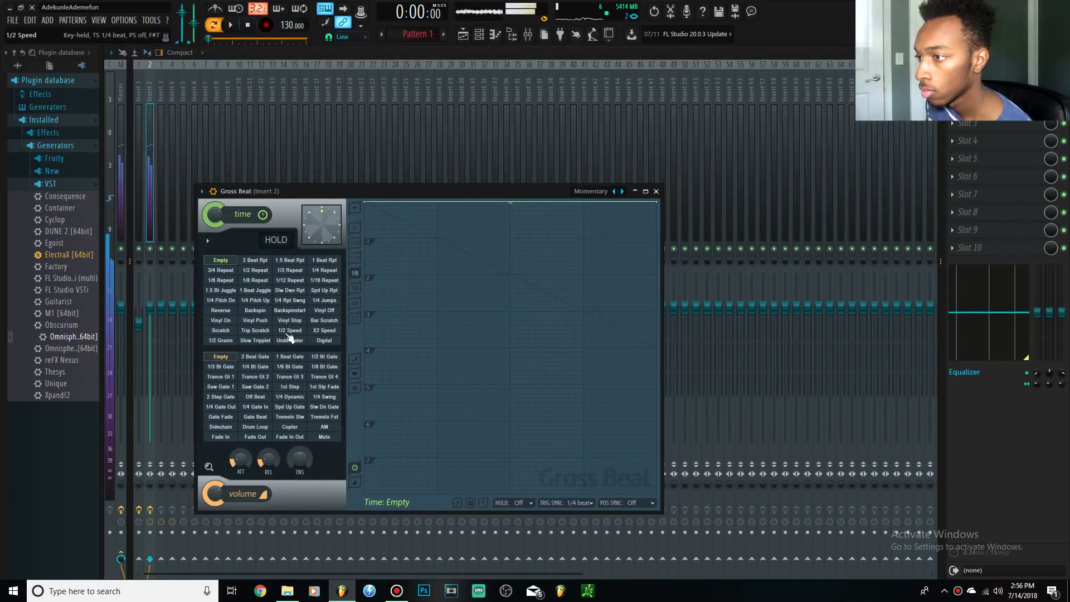
left_click(290, 331)
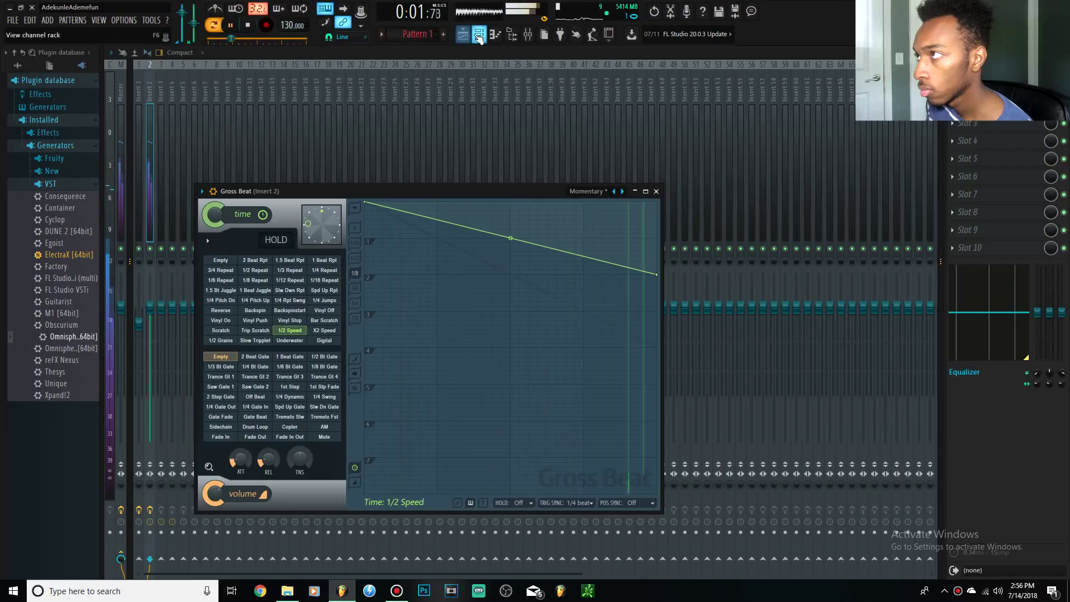
- Set Gross Beat's time effect to Basic 1 and lower insert 2's volume to match insert 1
key("F6")
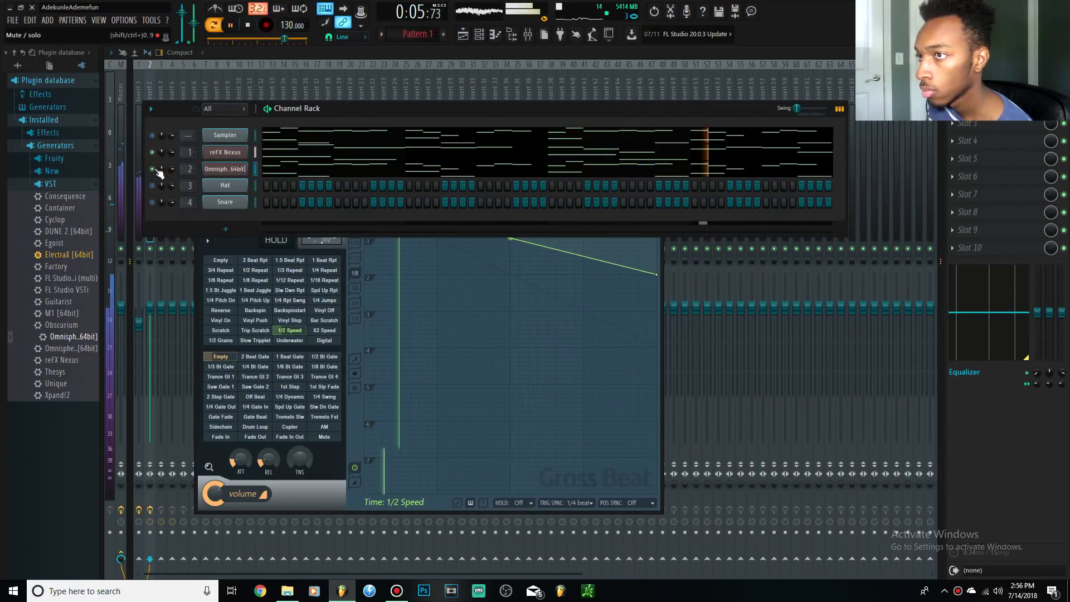
left_click_drag(156, 309, 156, 314)
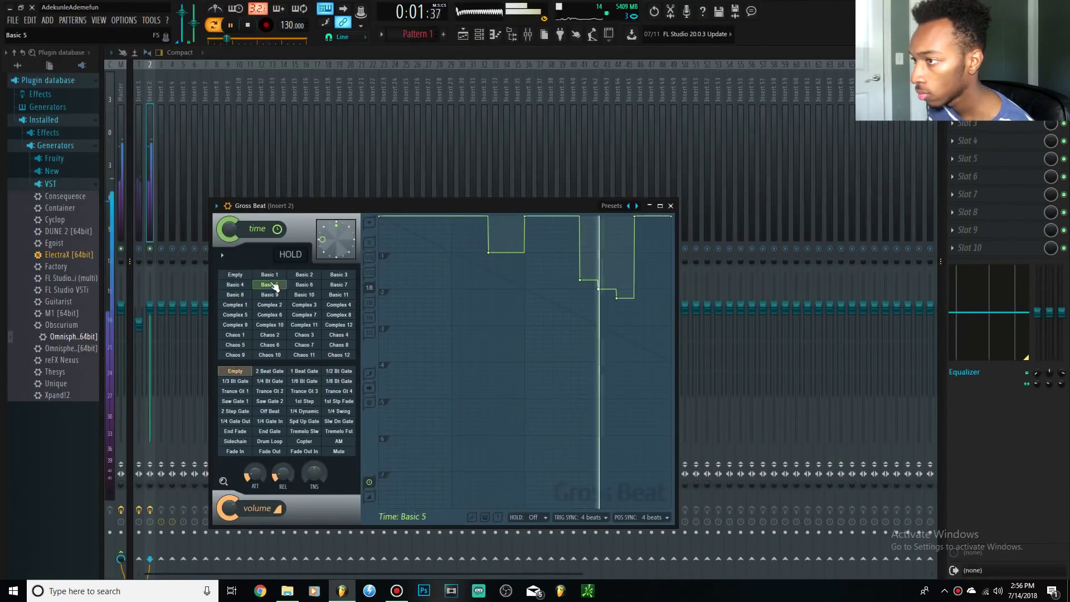
left_click(272, 275)
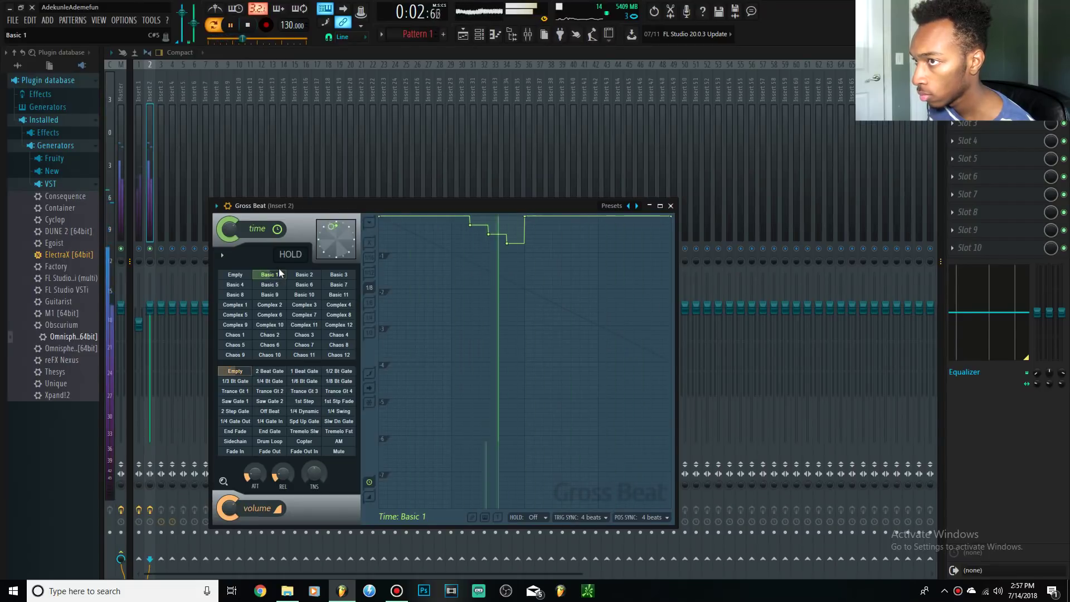
left_click_drag(150, 305, 150, 310)
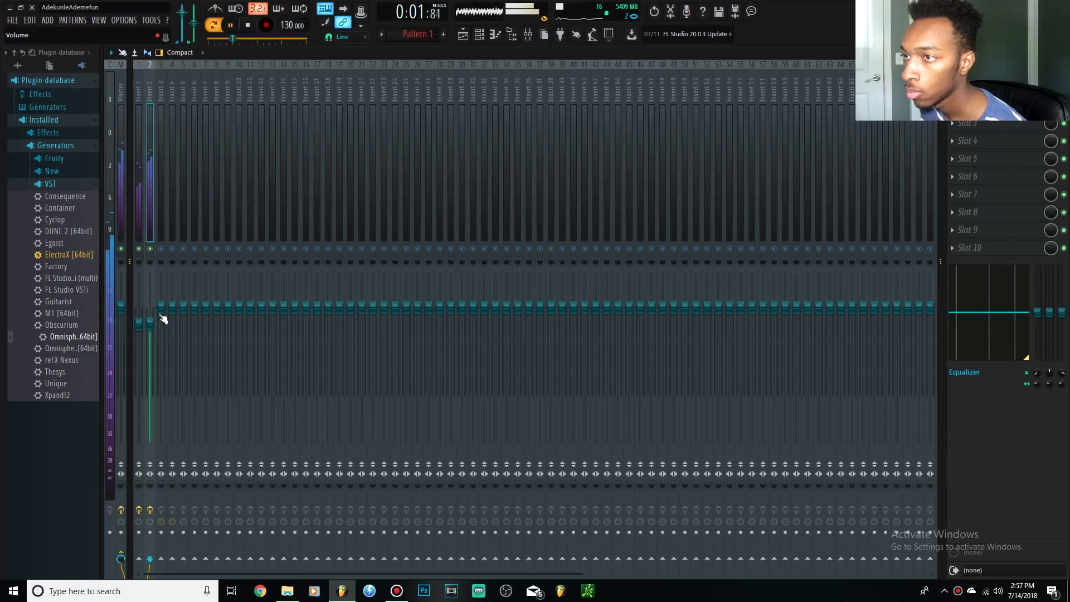
- Review the Omnisphere channel's notes in the piano roll while playing the pattern
left_click(478, 37)
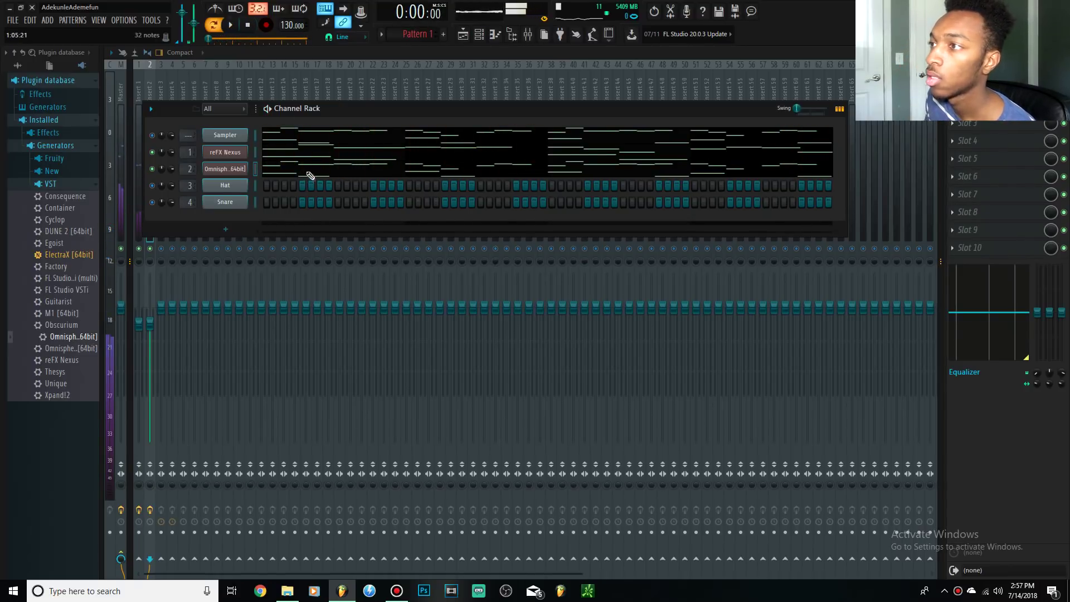
left_click(311, 175)
key("space")
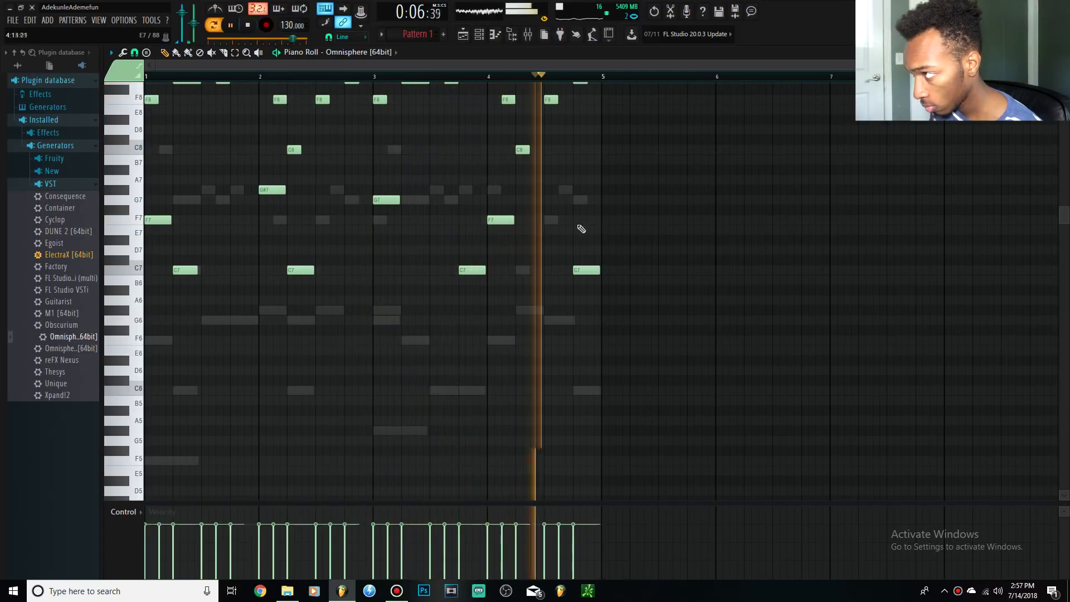
scroll(335, 206, "up", 3)
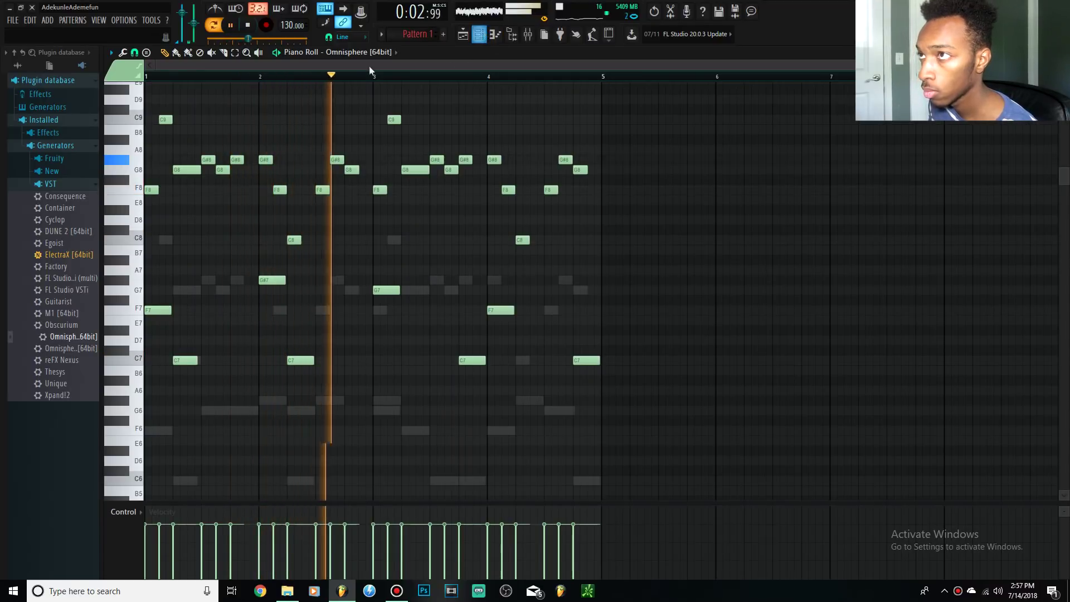
left_click(252, 25)
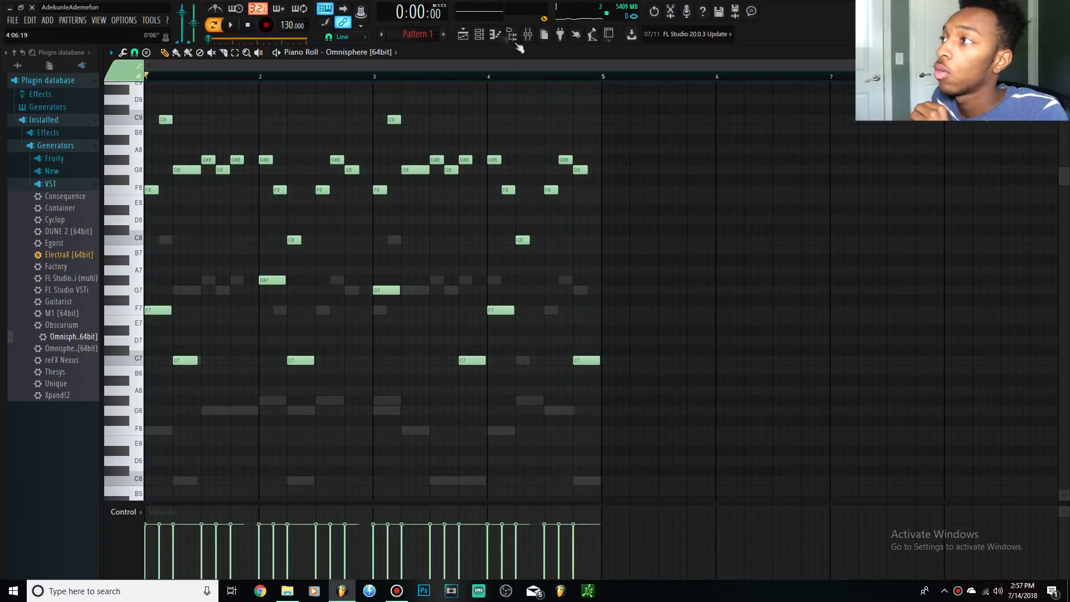
- Add a second Omnisphere channel and load the Cheese Bells patch from the Bells and Vibes category, Bells Analog type
left_click(479, 34)
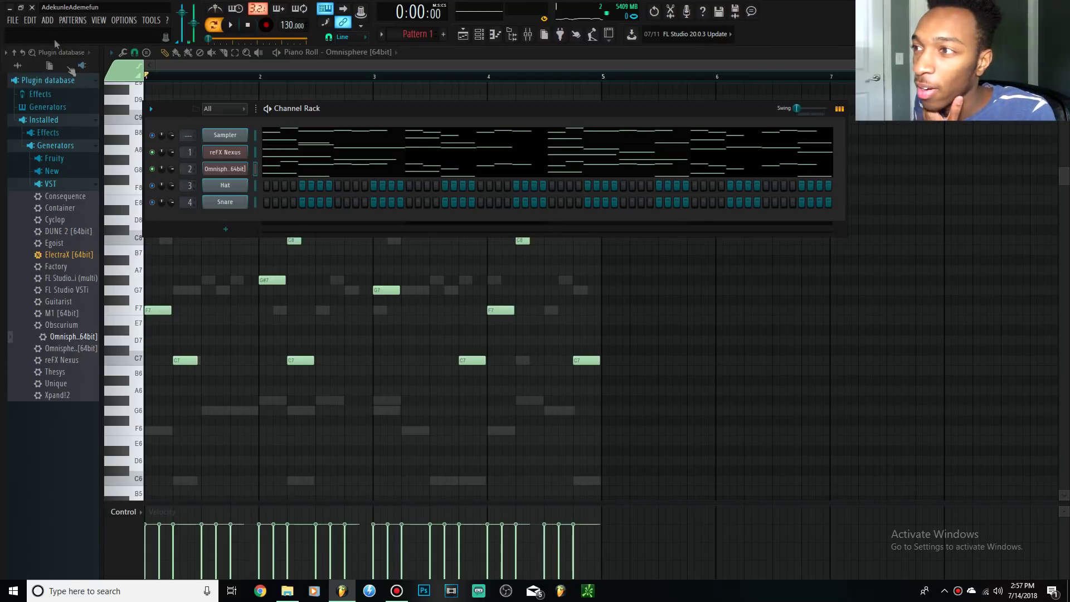
left_click_drag(63, 341, 234, 187)
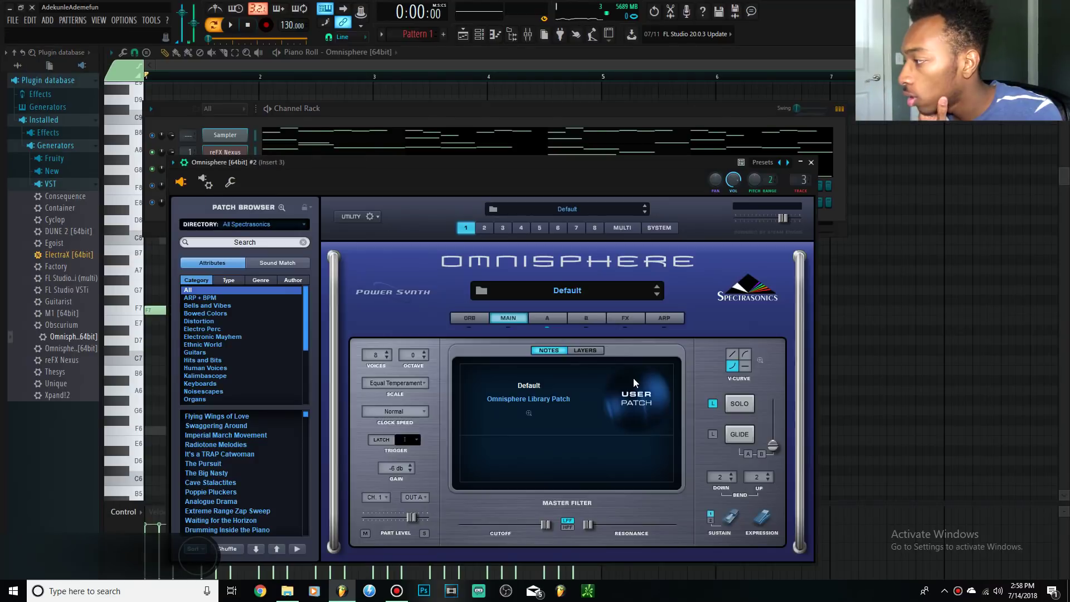
left_click(643, 400)
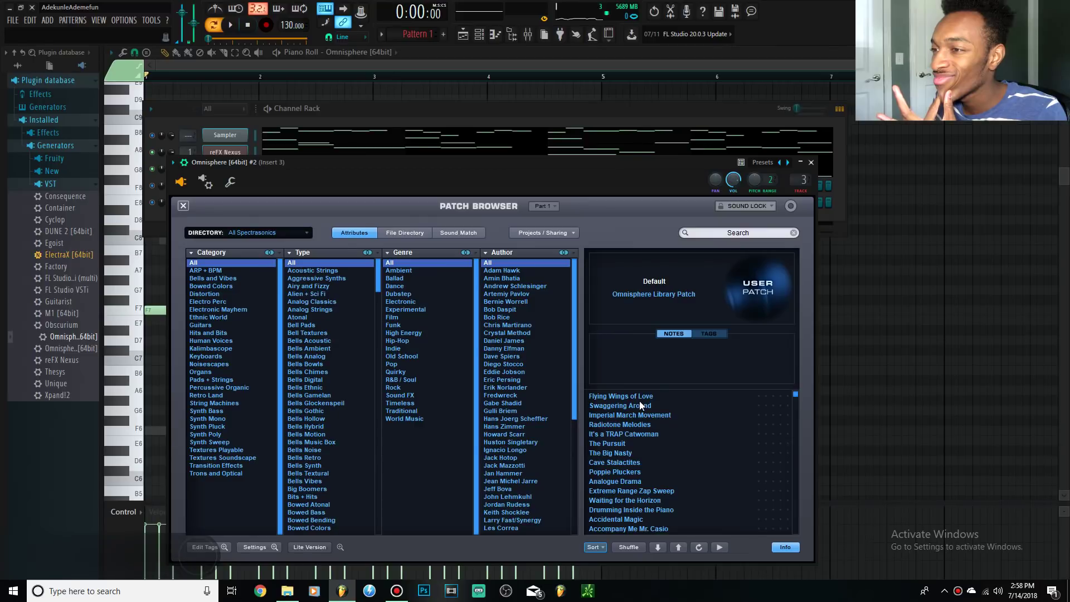
left_click(231, 278)
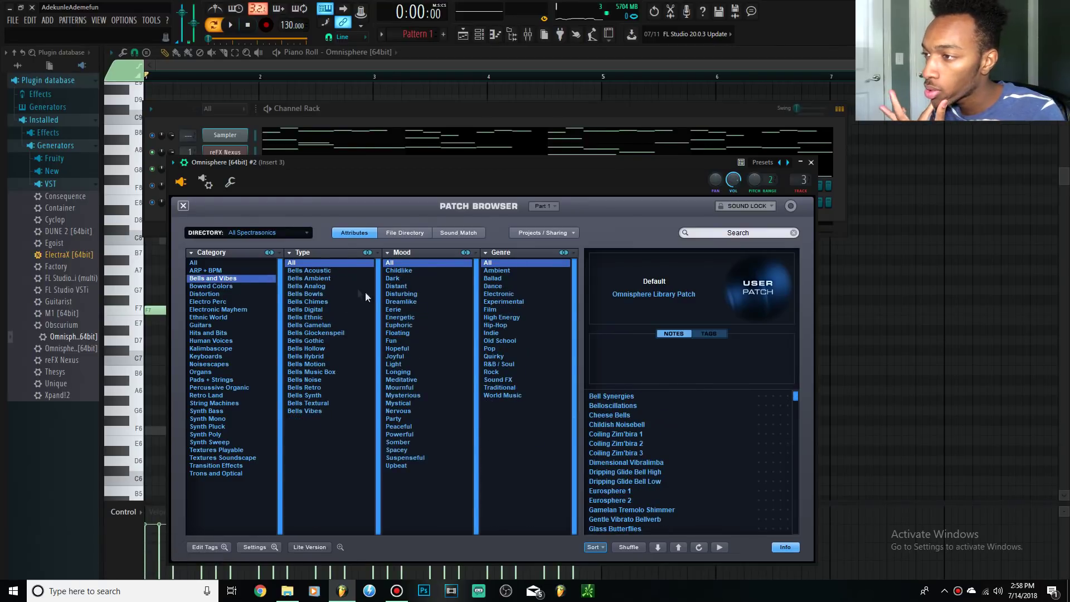
left_click(332, 287)
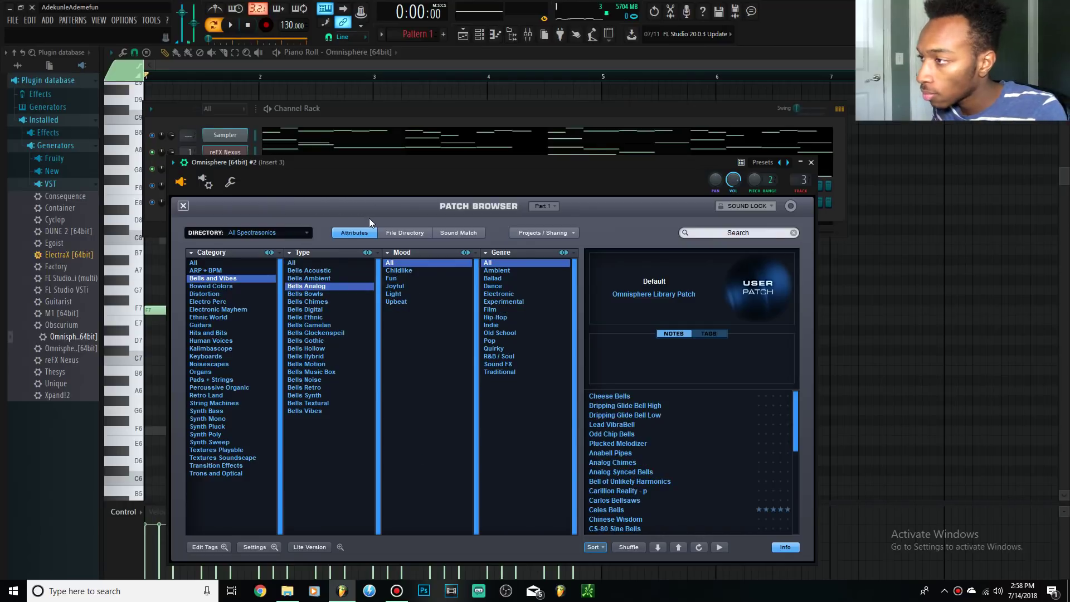
left_click(636, 397)
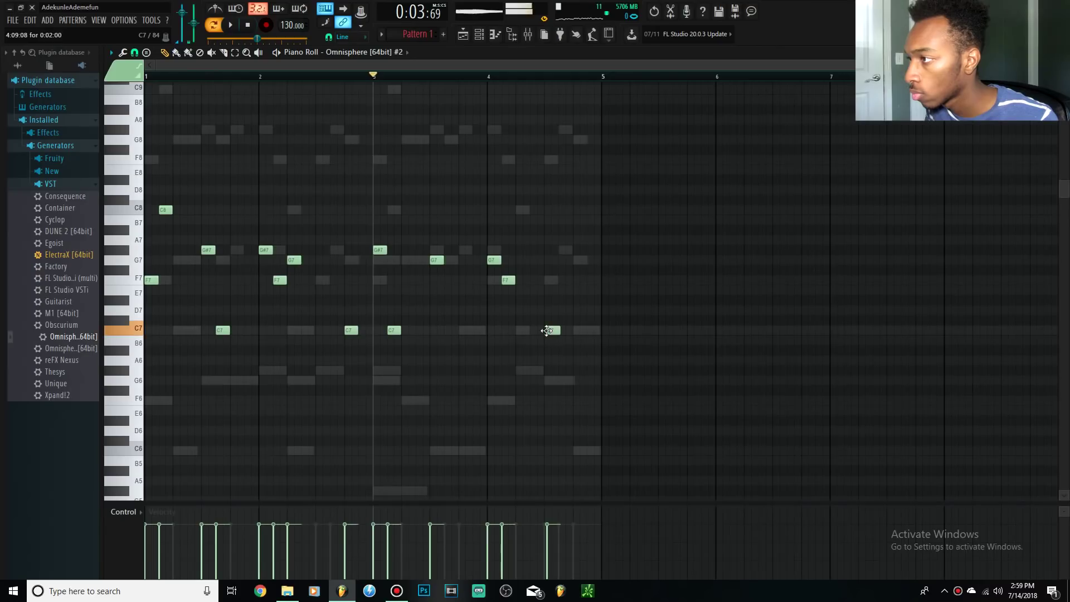
- Shift the last C7 note in bar 4 of the bell melody slightly earlier and play the pattern with the channel rack shown
left_click_drag(547, 330, 545, 331)
key("space")
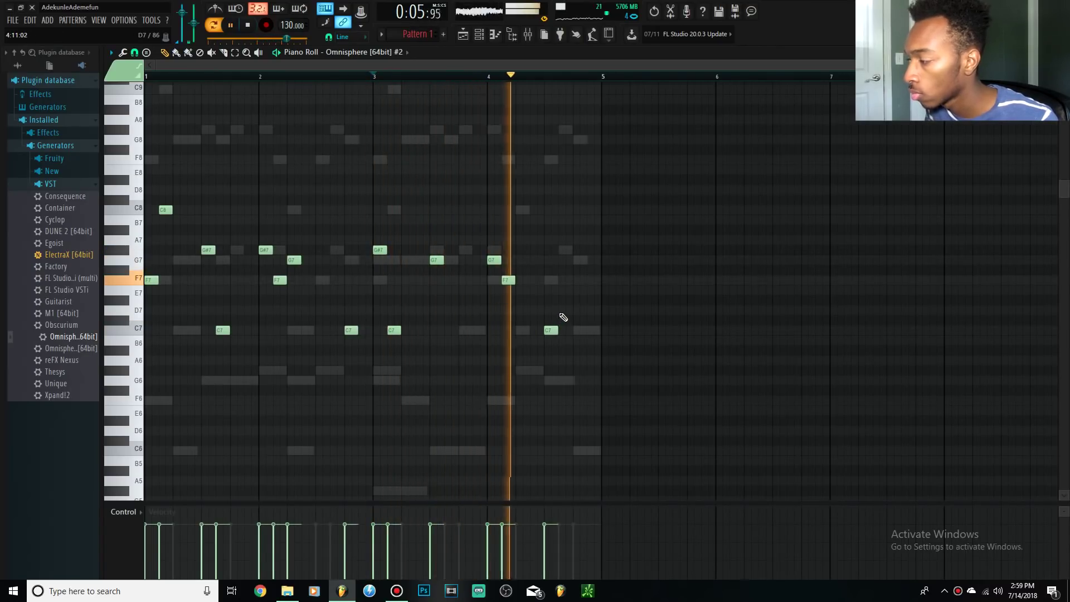
left_click(470, 36)
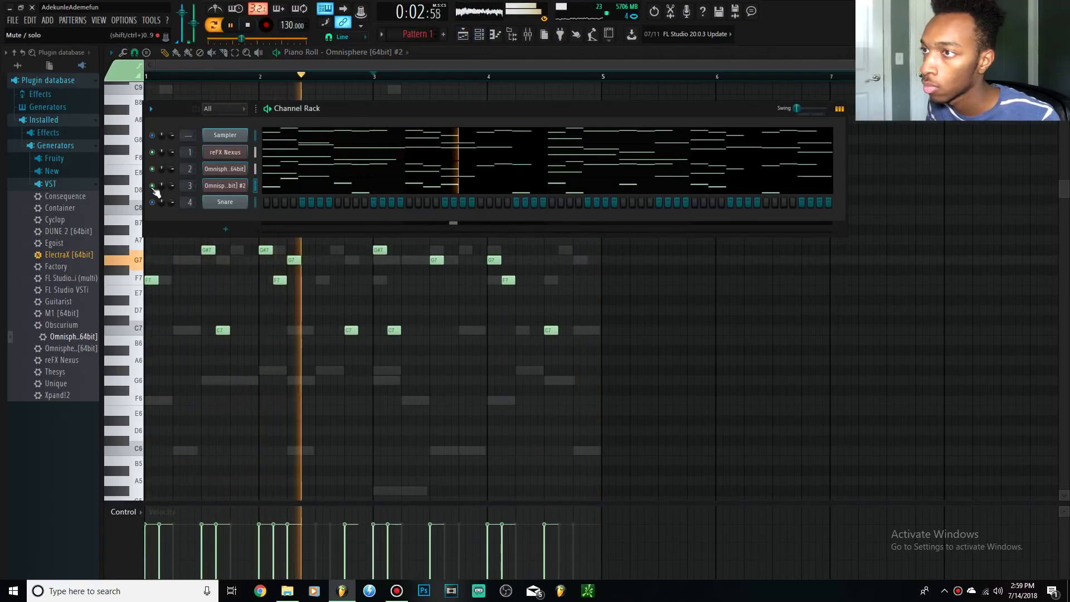
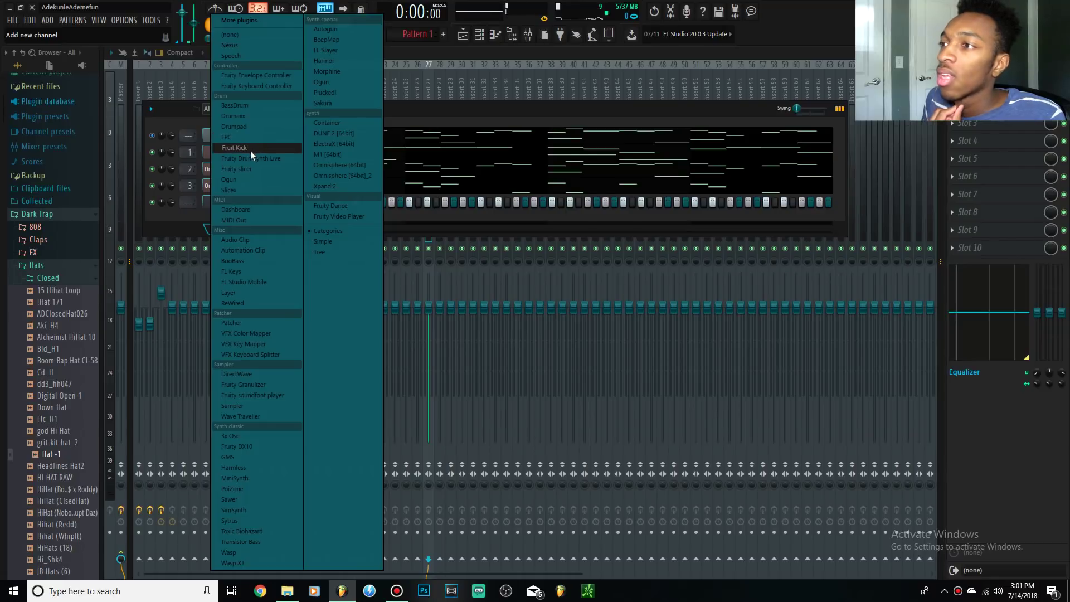
- Add a new synth channel and enter long G#7 and F7 notes in bar 1 and a G7 note at bar 2
left_click(242, 529)
key("F7")
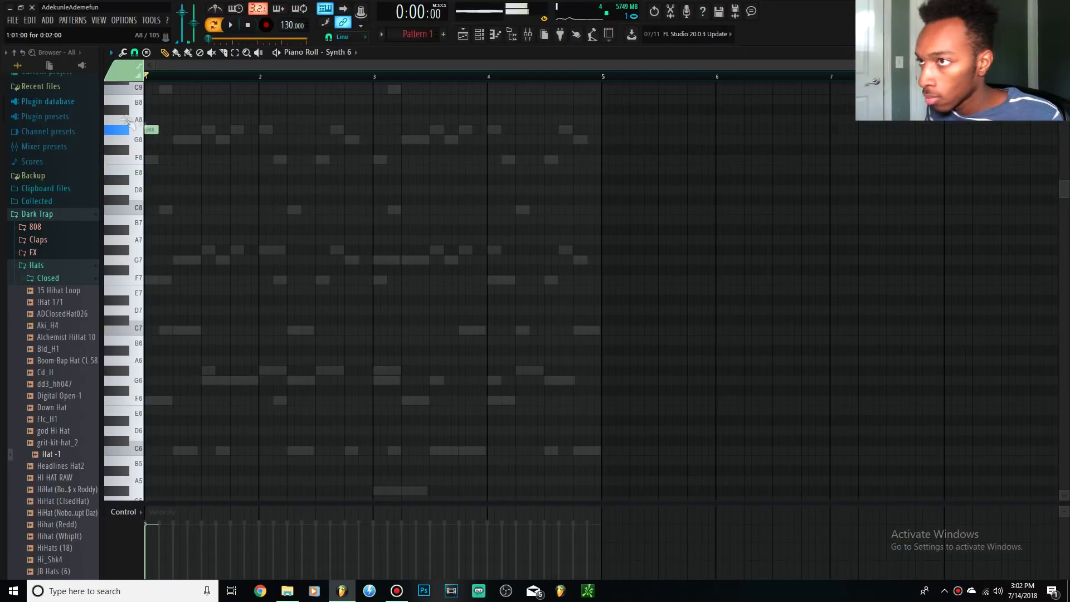
left_click(152, 250)
left_click(203, 279)
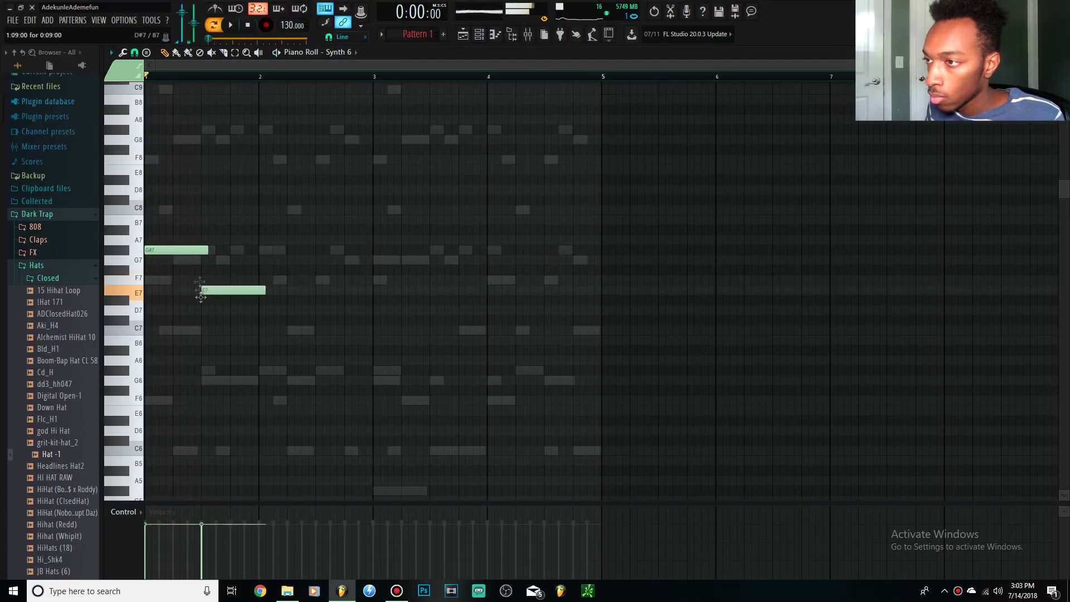
key("space")
left_click_drag(207, 250, 225, 250)
left_click(260, 260)
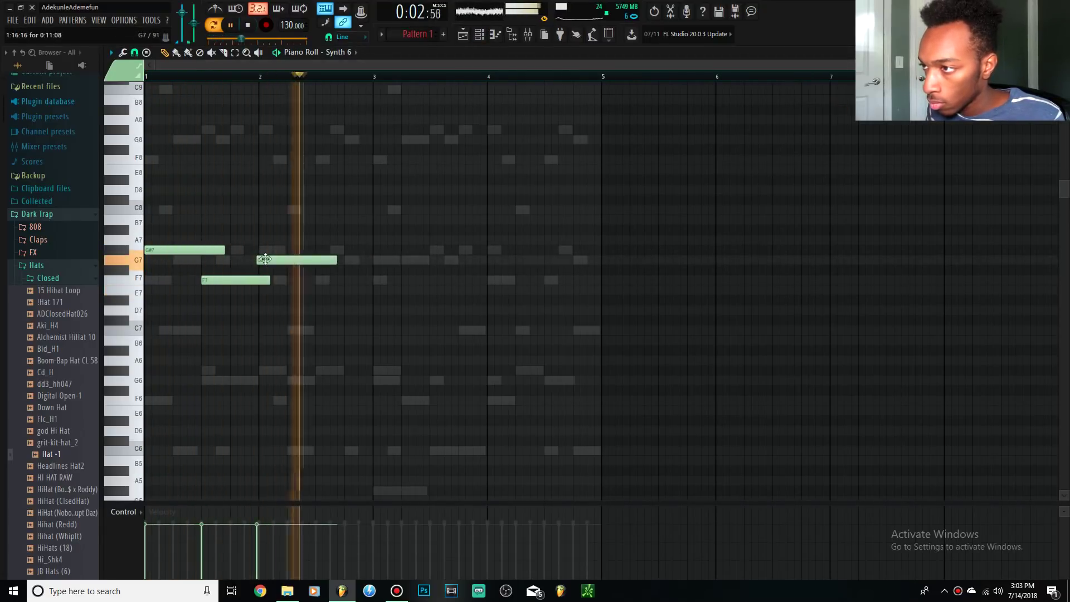
- Add a long C7 note near the end of bar 2 and extend the G7 note up to it
left_click(336, 310)
key("space")
key("space")
left_click_drag(339, 322, 346, 210)
key("space")
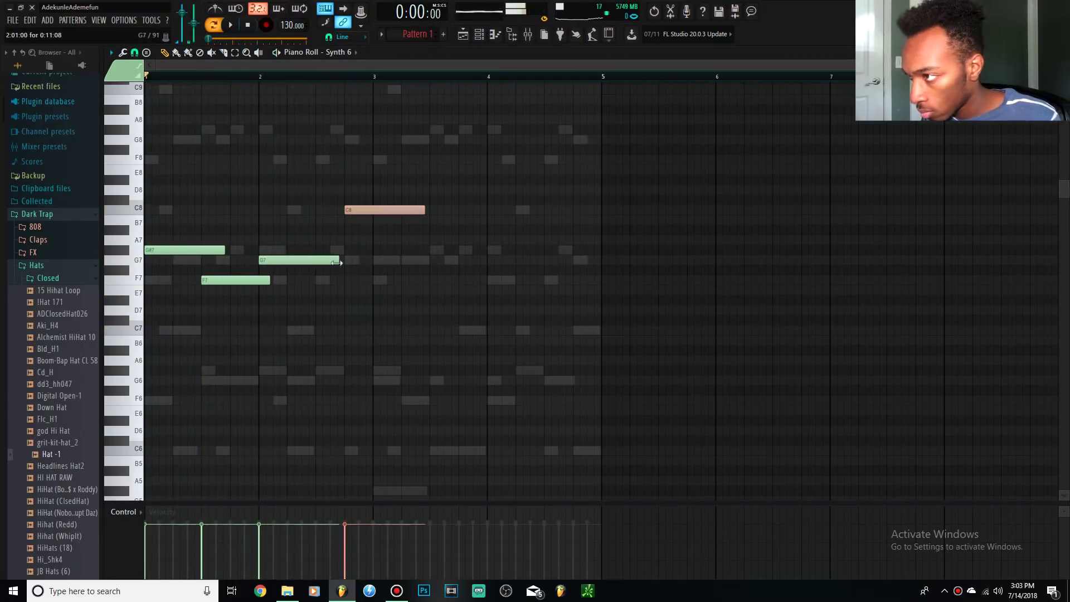
left_click(344, 310)
right_click(344, 312)
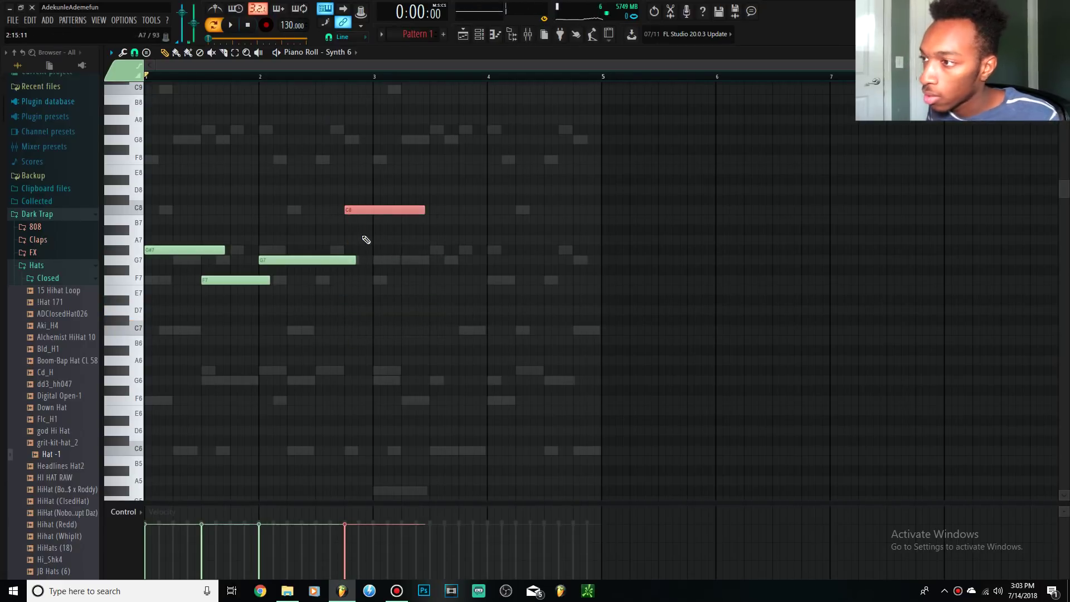
key("ctrl+Down")
key("space")
key("space")
- Add F7 and C8 notes in the second half of bar 3 and a C7 note at bar 4, shortening the F7 note
left_click(428, 280)
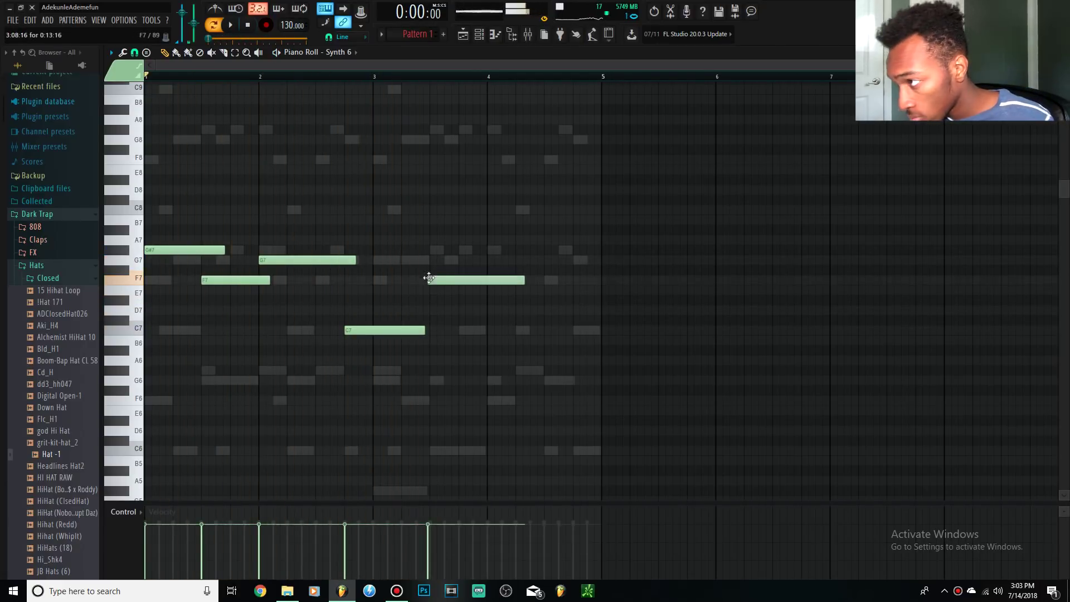
left_click(460, 209)
left_click(490, 330)
key("space")
left_click_drag(523, 280, 463, 280)
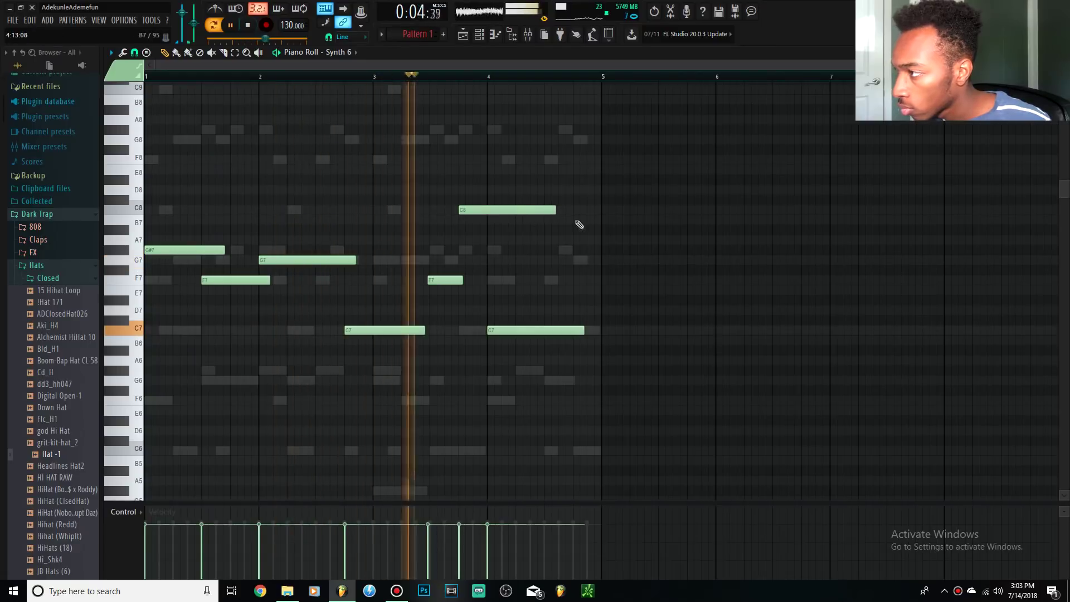
- Shorten the C8 note and replace the bar 4 C7 note with one starting just before the bar
key("space")
left_click_drag(555, 209, 478, 210)
right_click(502, 330)
left_click(475, 330)
- Add closing G7 notes in bar 4 of the synth melody and play it back
scroll(493, 331, "up", 4)
left_click_drag(507, 333, 581, 333)
left_click(584, 260)
scroll(581, 253, "down", 4)
key("space")
key("space")
- Play the pattern from bar 3 and extend the end of the C7 note that crosses into bar 4
left_click(374, 77)
key("space")
key("space")
left_click_drag(515, 330, 524, 329)
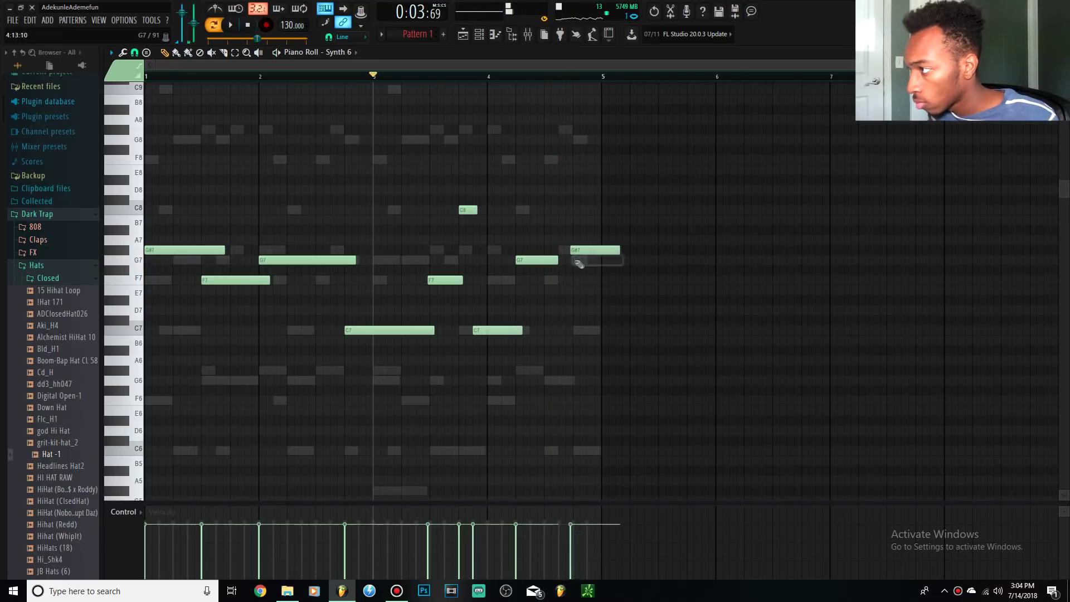
key("space")
- Pull band 1 of insert 1's Fruity Parametric EQ 2 down to -18 dB at about 212 Hz
key("F9")
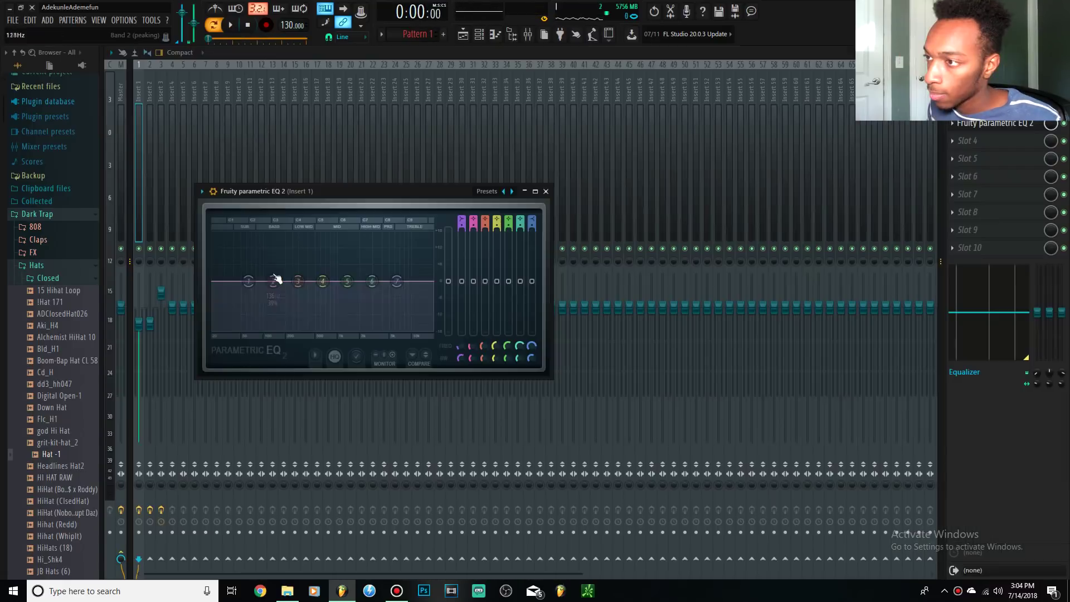
left_click_drag(249, 281, 288, 323)
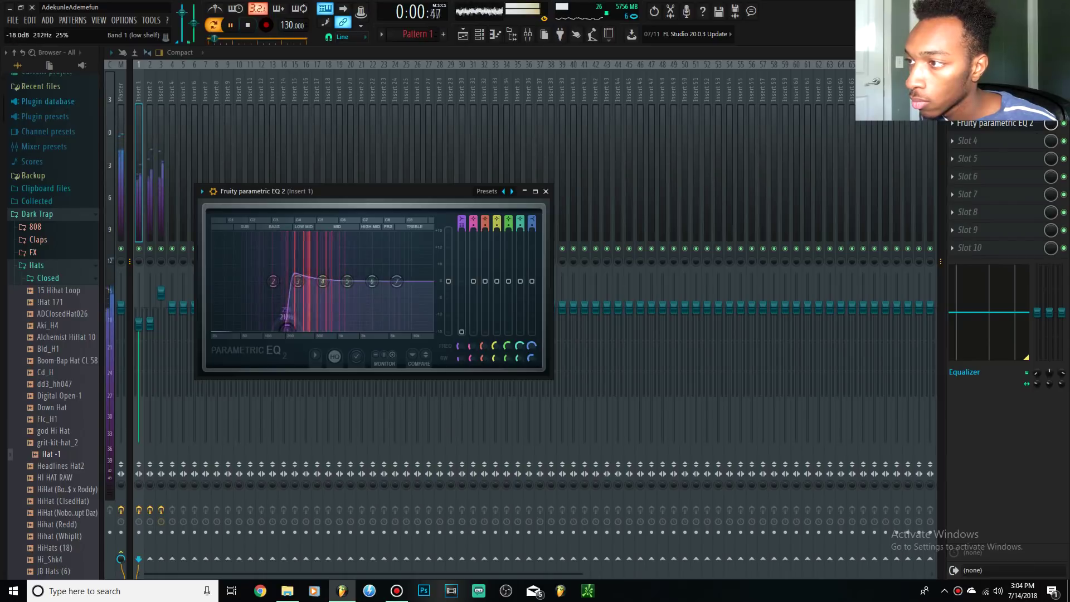
- Solo mixer insert 2 and add Fruity Parametric EQ 2 to its third effect slot
left_click(151, 240)
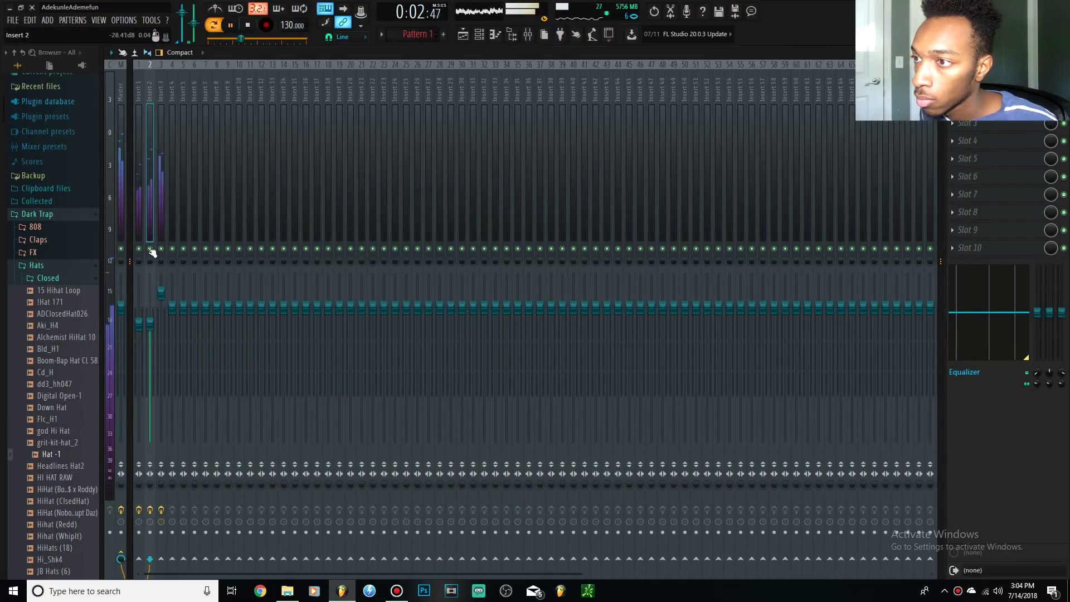
right_click(150, 248)
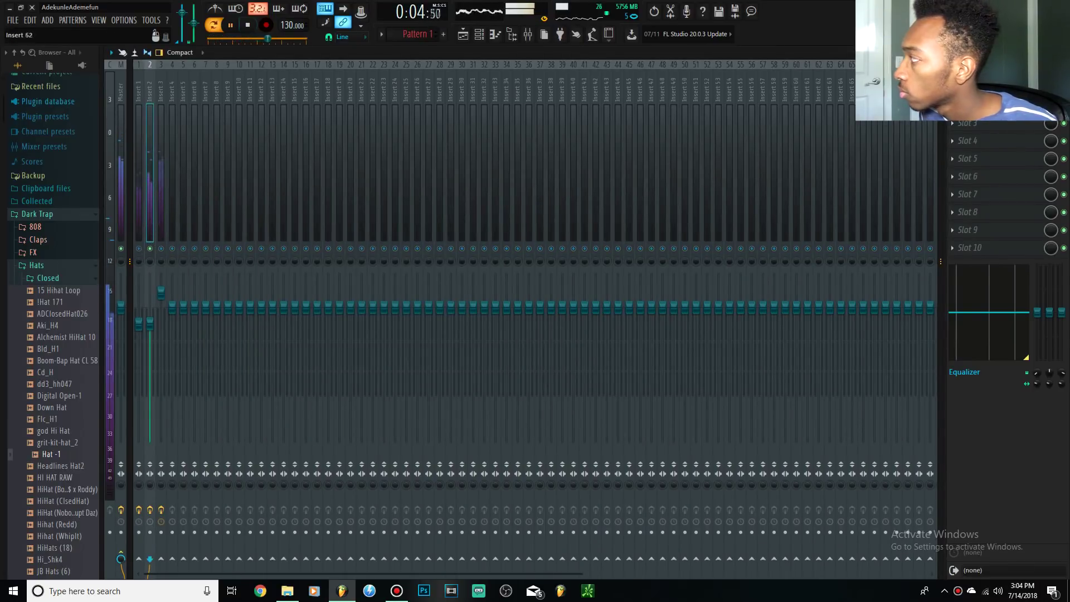
left_click(989, 124)
left_click(811, 415)
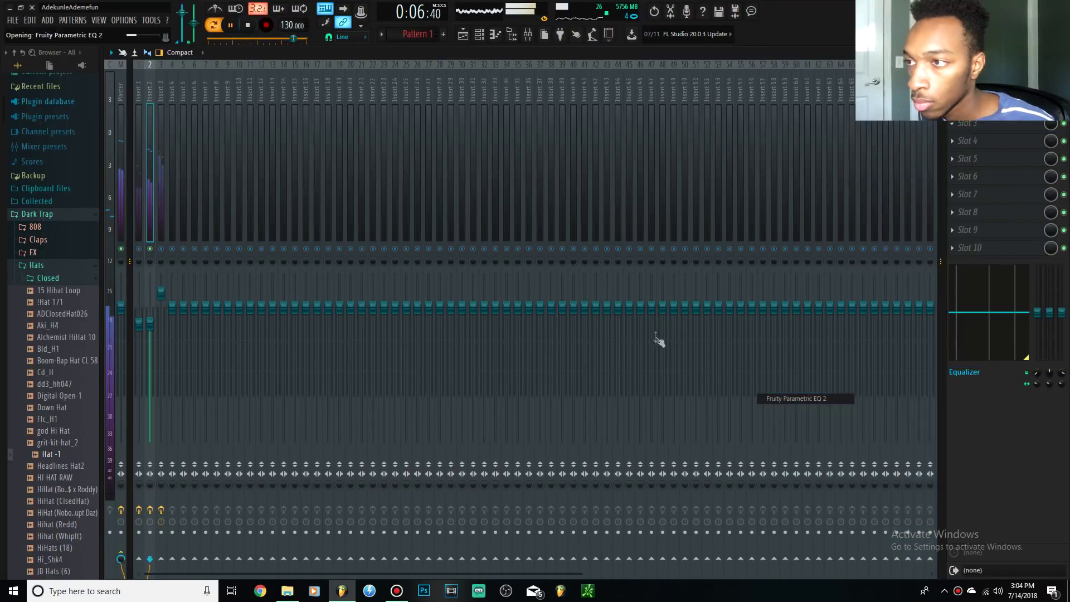
key("space")
- Cut insert 2's lows by pulling EQ band 1 down to -18 dB and setting its slope to Steep 6
left_click_drag(161, 194, 204, 241)
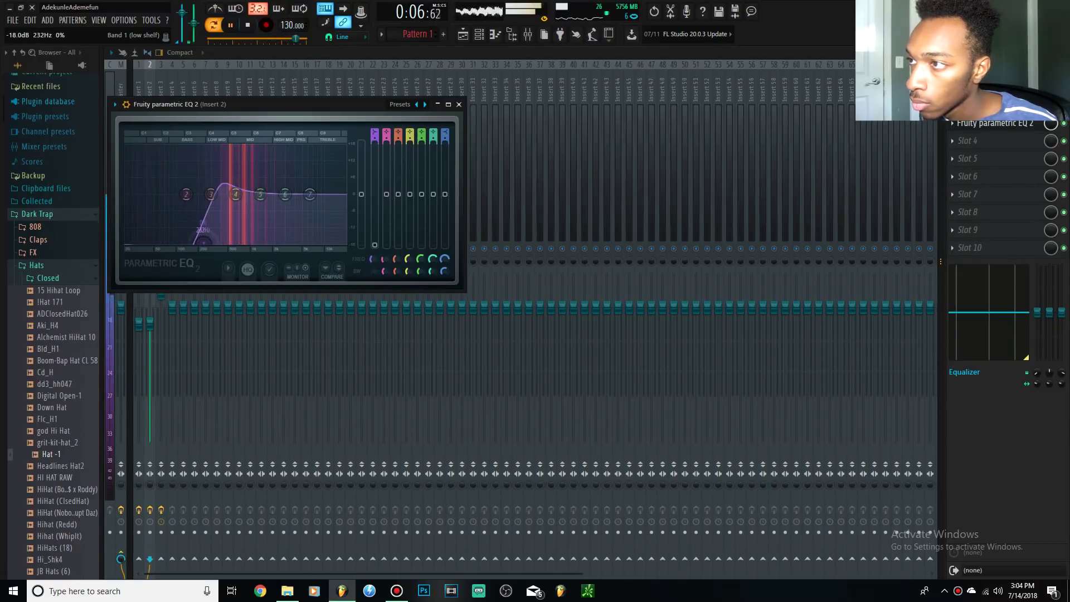
scroll(202, 246, "up", 5)
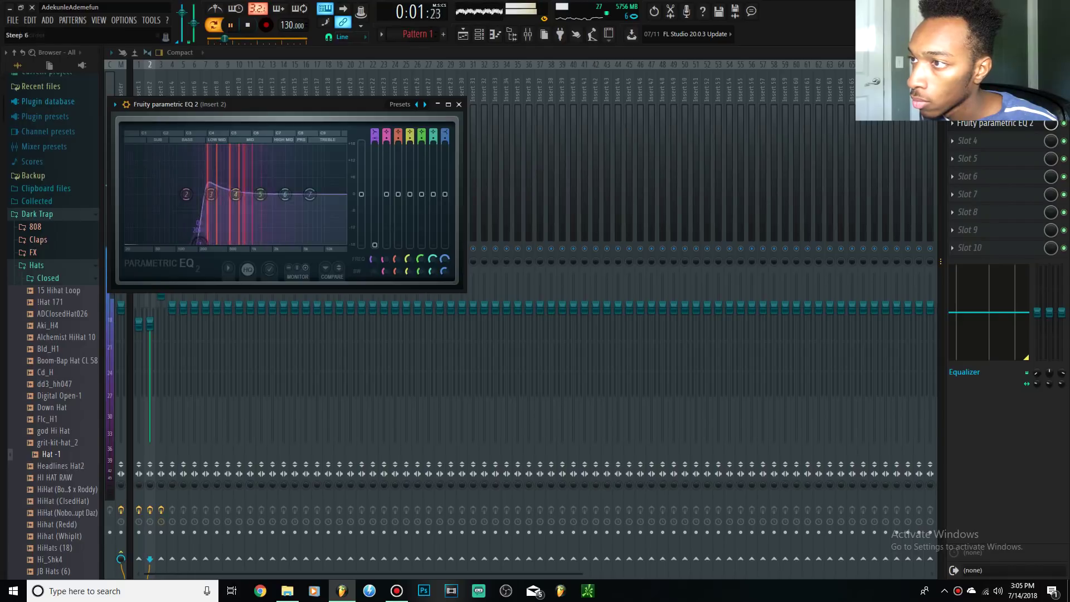
key("space")
- Solo mixer insert 3 and add Fruity Parametric EQ 2 to its second effect slot
left_click(478, 34)
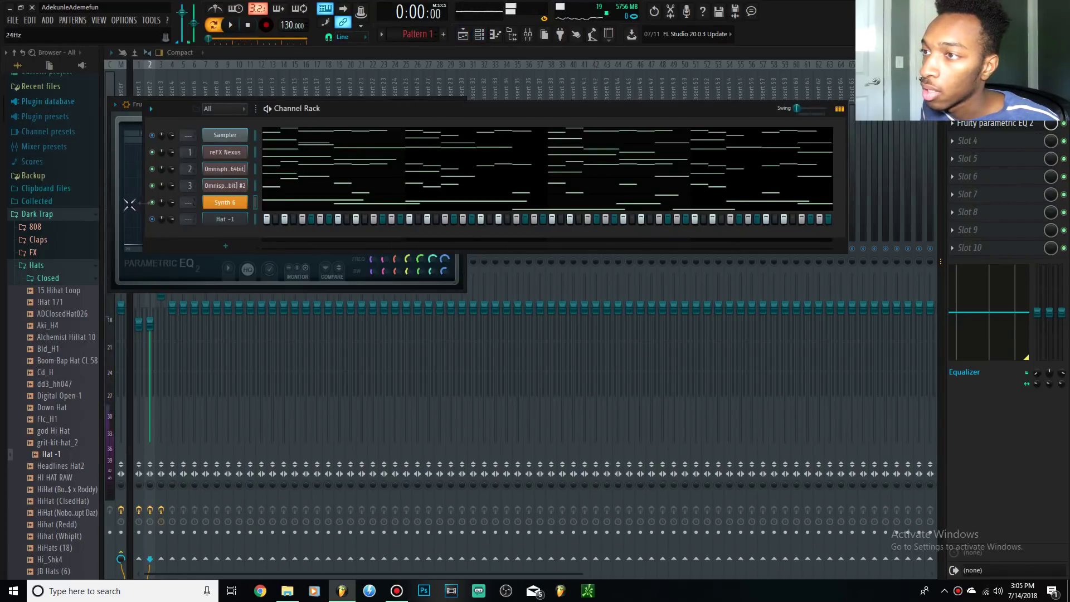
left_click(251, 54)
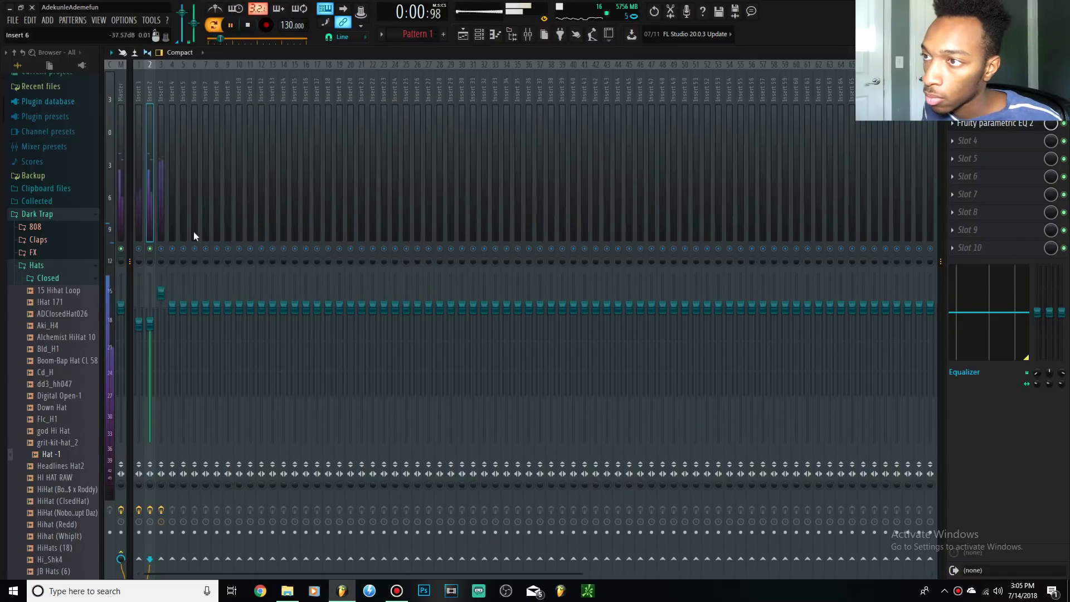
left_click(159, 223)
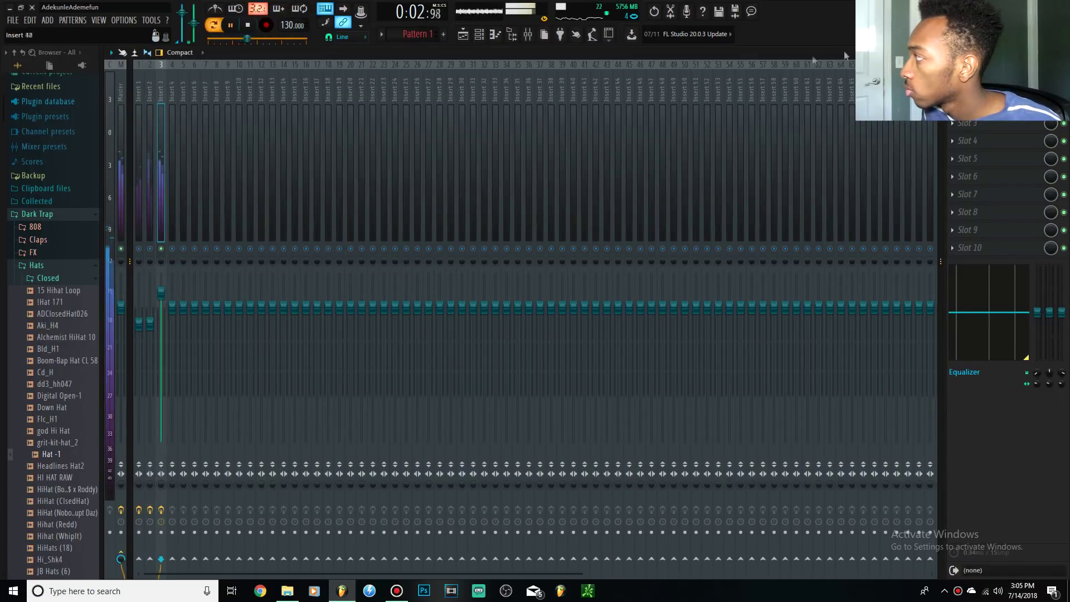
left_click(962, 105)
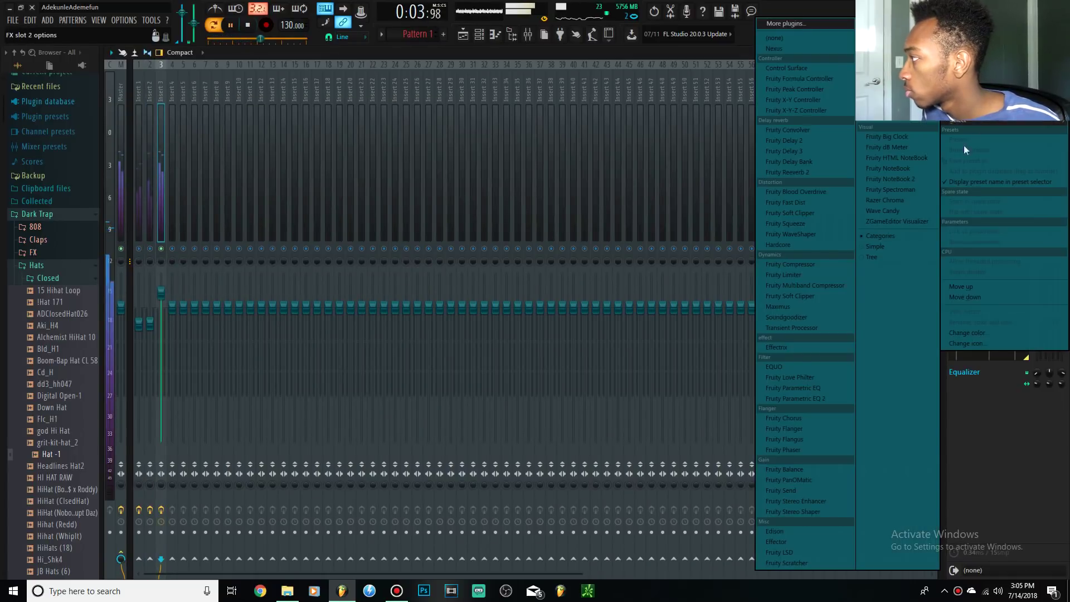
left_click(814, 399)
- Cut insert 3's lows by pulling EQ band 1 down to -18 dB at about 198 Hz with a Steep 8 slope
mouse_move(211, 254)
left_mouse_down()
mouse_move(227, 248)
mouse_move(216, 257)
left_mouse_up()
key("space")
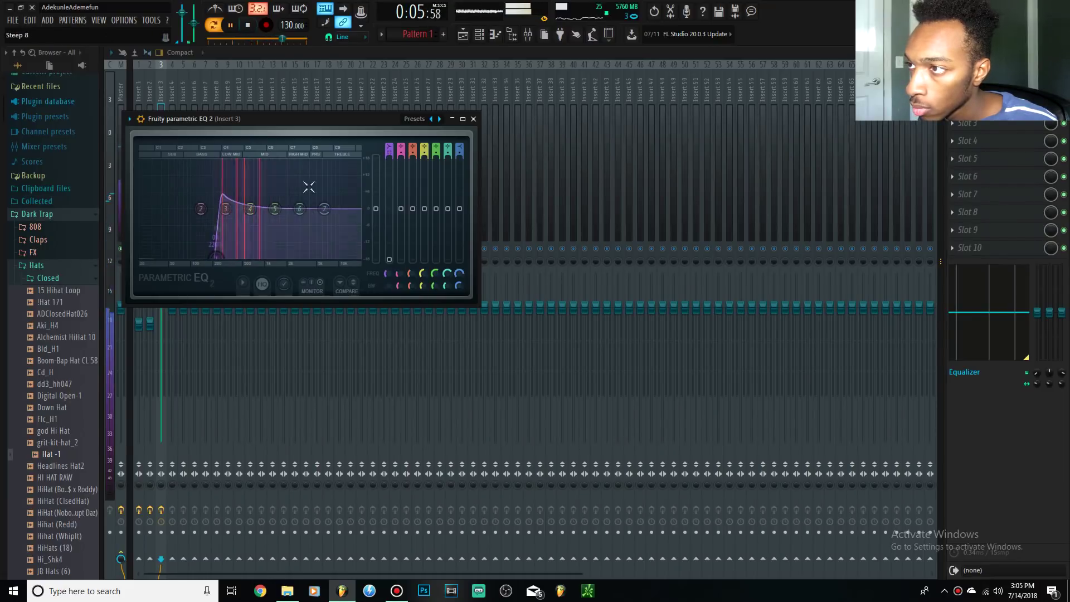
left_click_drag(199, 256, 212, 255)
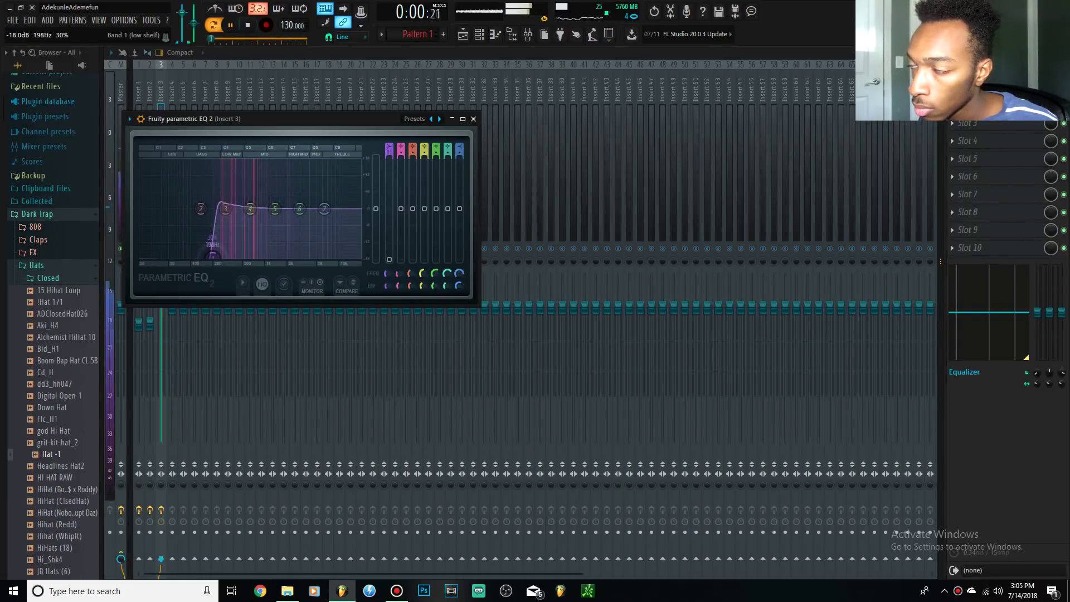
- Lower the first G#4 note of the Synth 6 channel by one octave and play the pattern
left_click(495, 34)
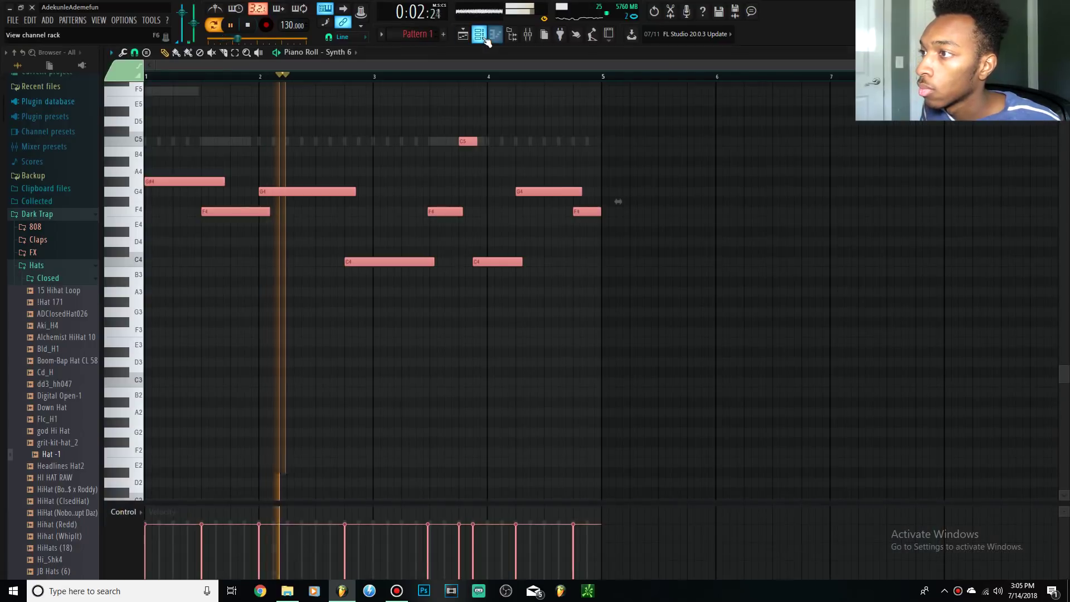
left_click(478, 34)
key("space")
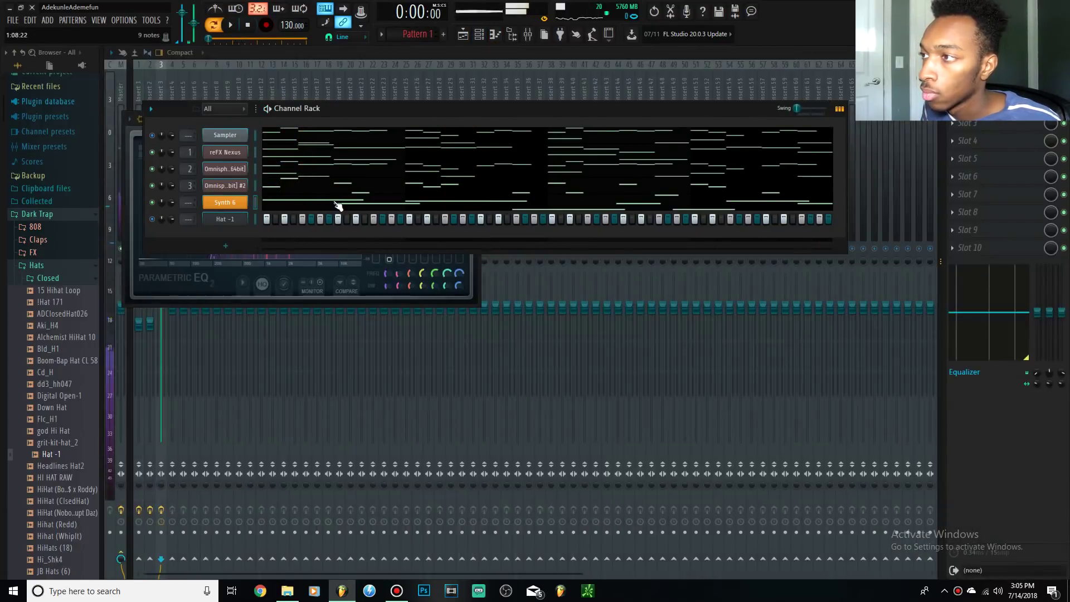
left_click(185, 182)
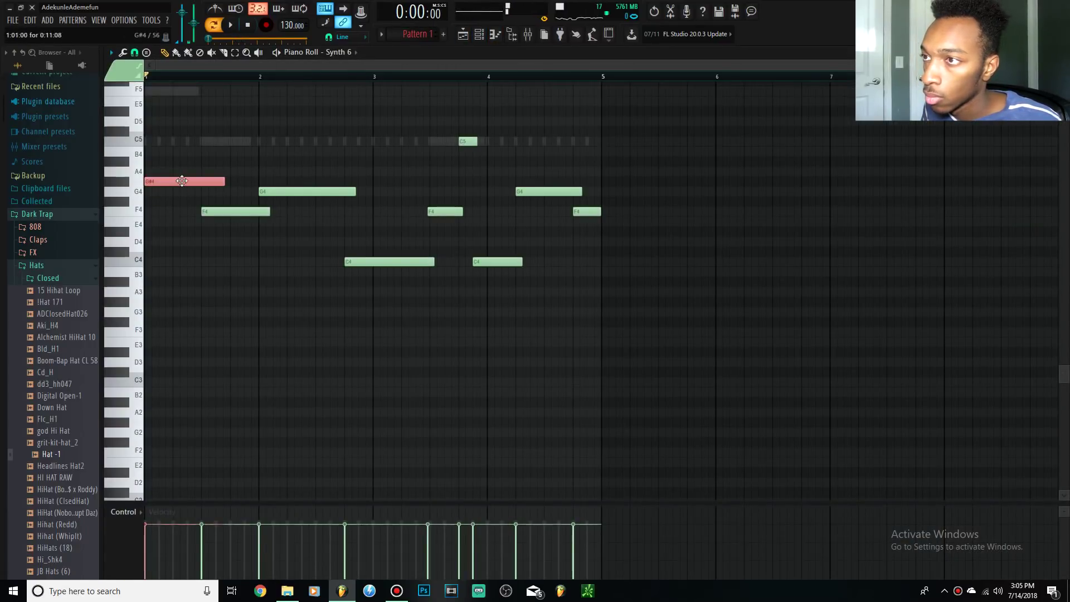
key("ctrl+Down")
key("space")
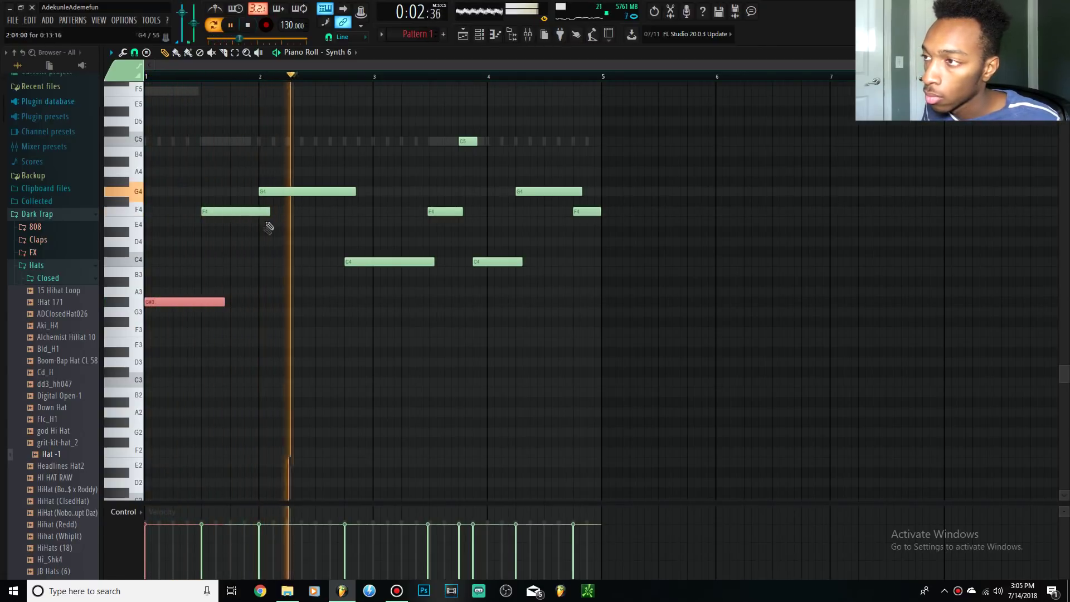
- Shorten the G4 note at bar 2, move it one beat later, and play the pattern
key("space")
key("space")
left_click_drag(353, 191, 344, 198)
key("space")
left_click_drag(279, 191, 307, 191)
key("space")
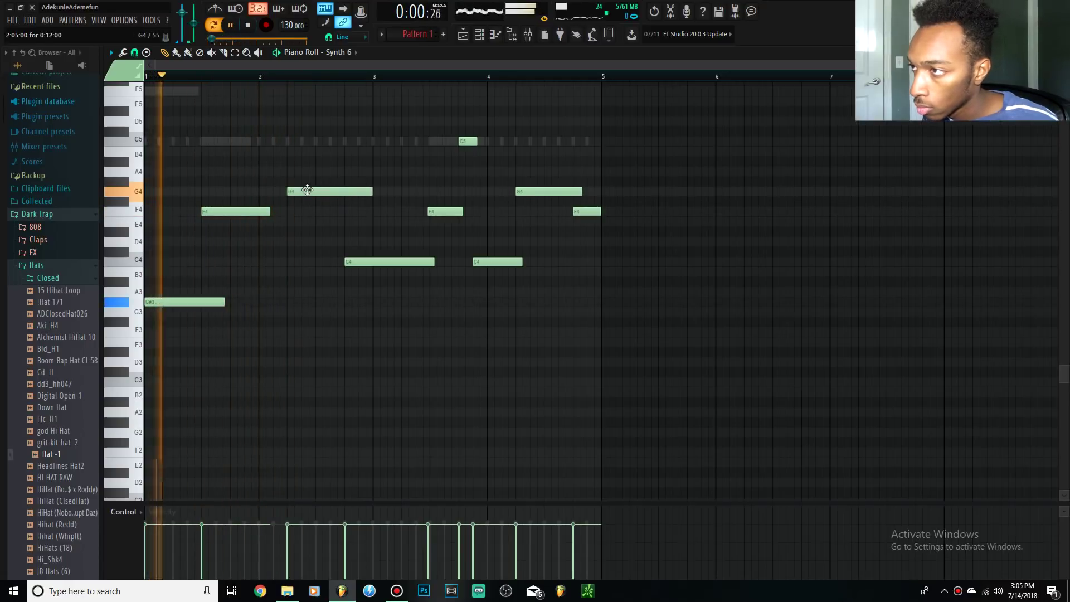
- Replace the F4 note in bar 1 of Synth 6 with a longer one ending in bar 2, checking by playback
right_click(268, 212)
key("space")
left_click(214, 212)
key("space")
left_click_drag(287, 212, 299, 212)
key("space")
- Replace the opening G#3 note with a G#4 note, then shorten it to end shortly after the F4 note begins
left_click_drag(189, 314, 128, 186)
key("space")
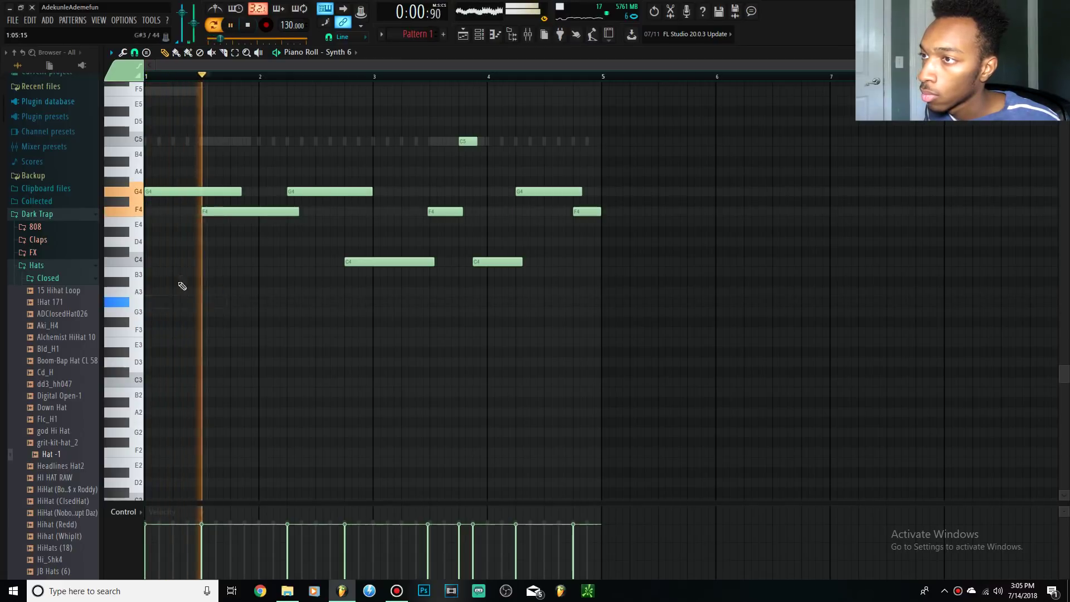
key("space")
right_click(188, 300)
key("ctrl+z")
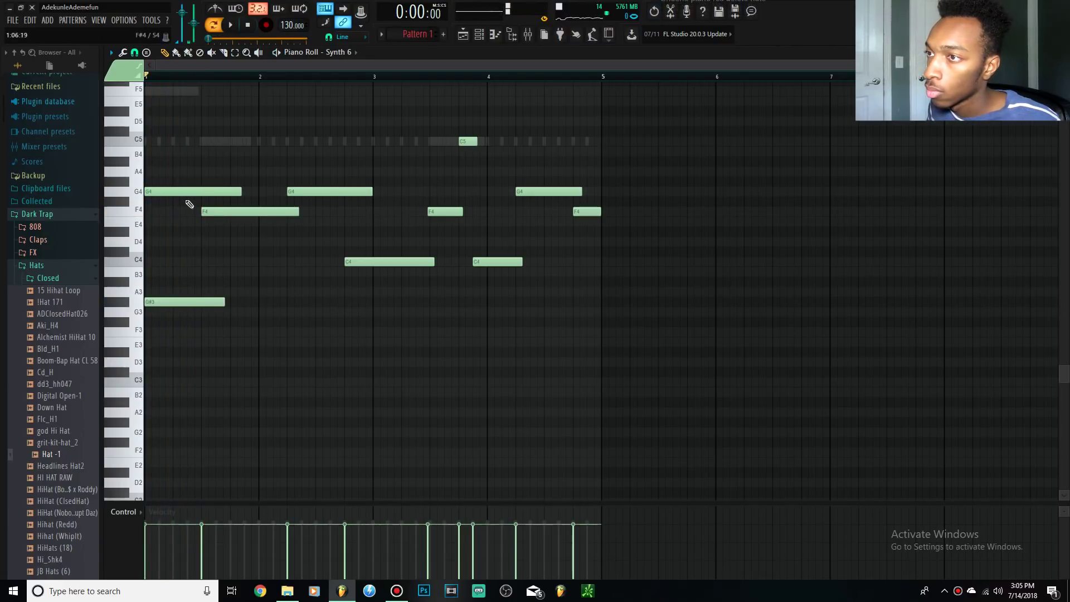
left_click_drag(170, 192, 156, 176)
right_click(187, 301)
key("space")
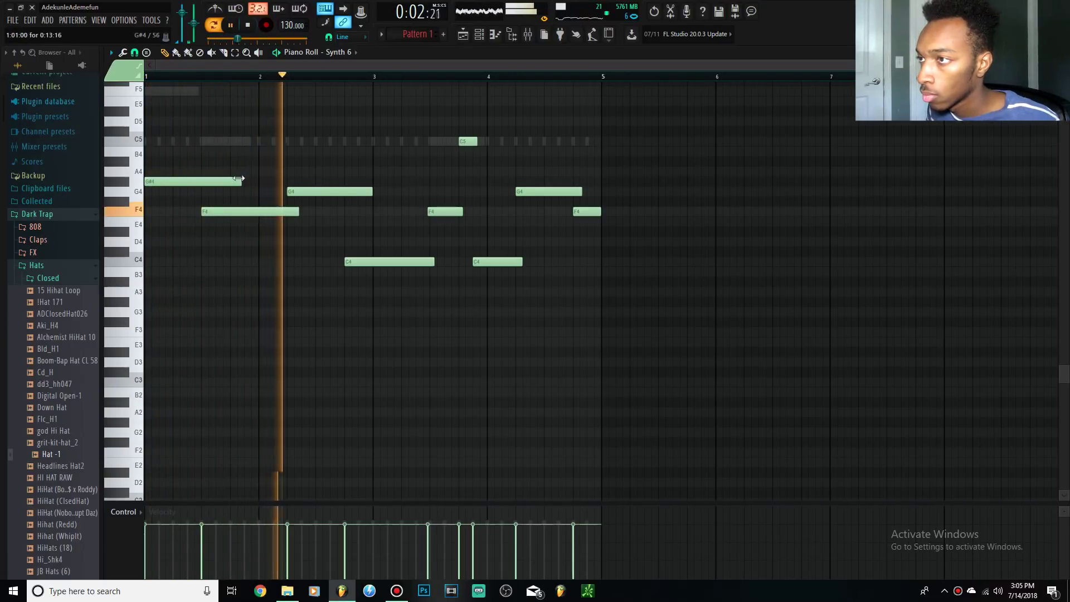
left_click_drag(242, 180, 218, 181)
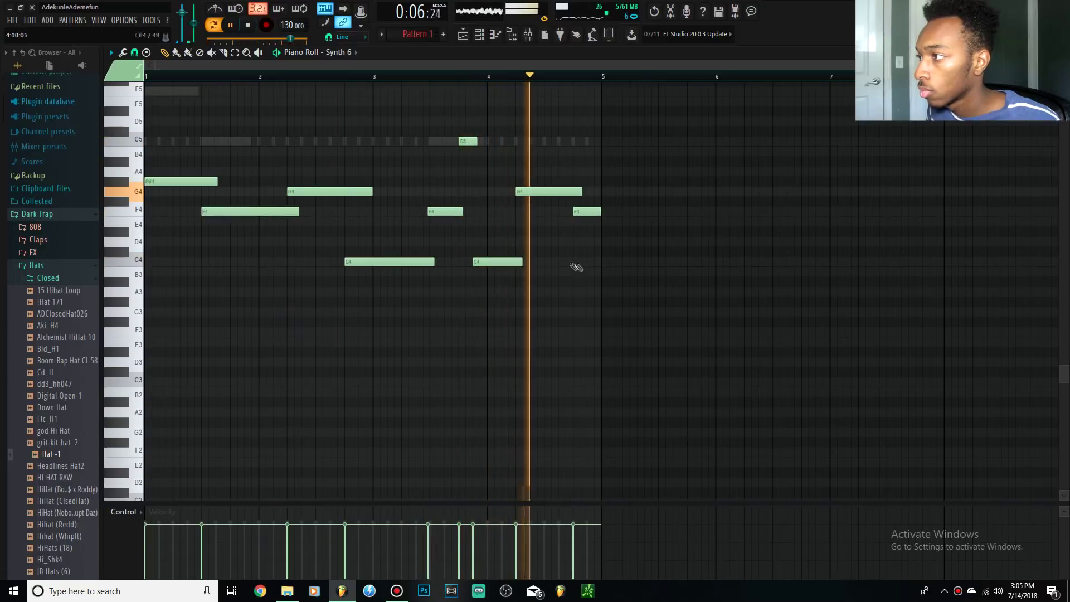
- Delete the last F4 note in bar 4 and extend the final G4 note to the end of the bar, playing from bar 3
key("space")
key("space")
left_click(372, 76)
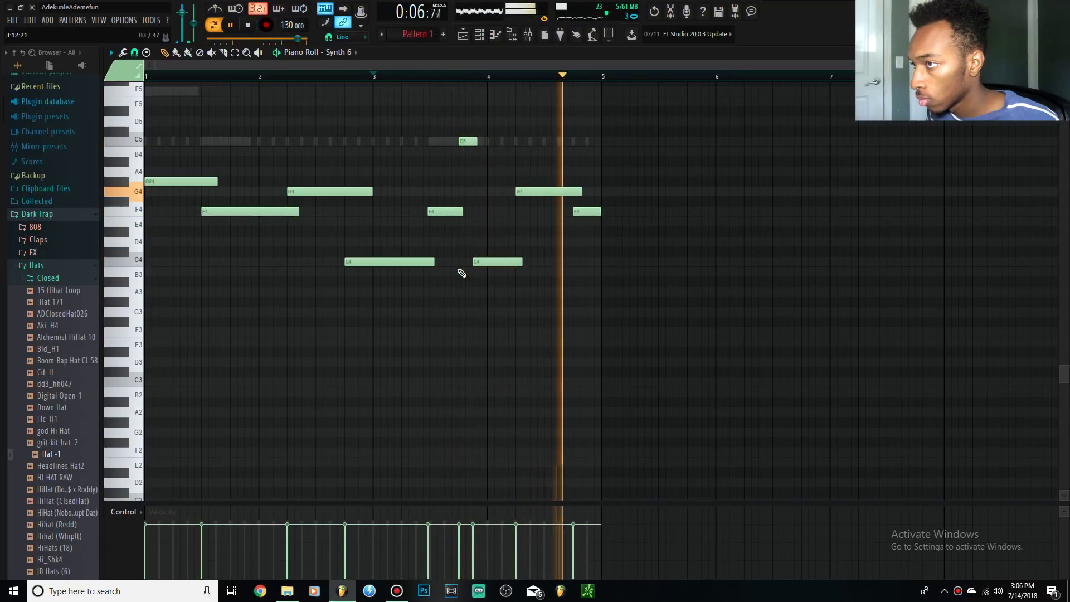
right_click(585, 212)
left_click_drag(582, 191, 600, 190)
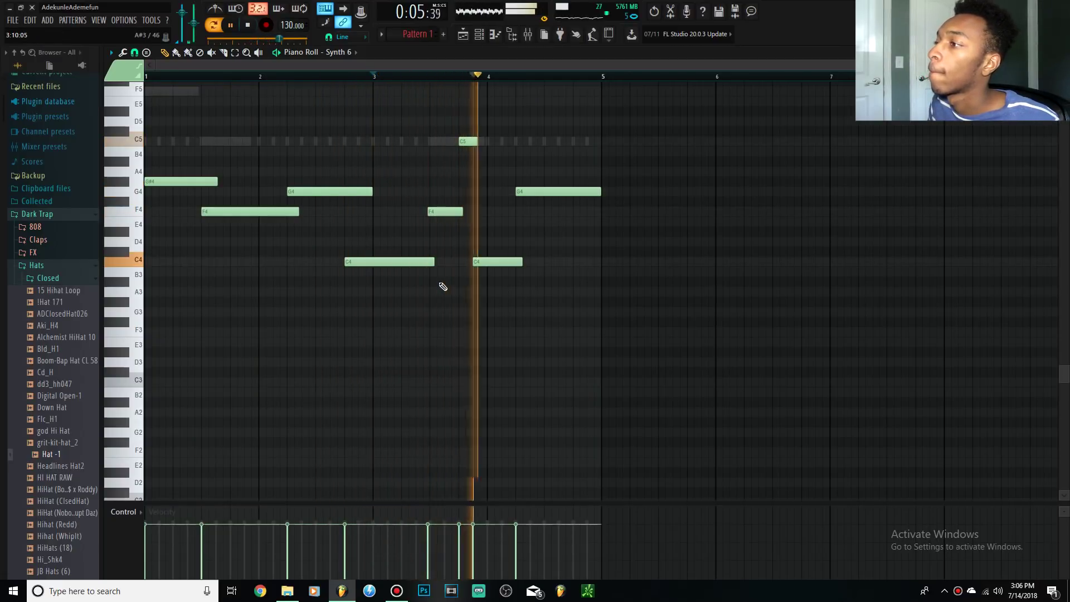
key("space")
- Route the Synth 6 channel to mixer insert 10 and add Fruity Parametric EQ 2 to its first effect slot
left_click(528, 35)
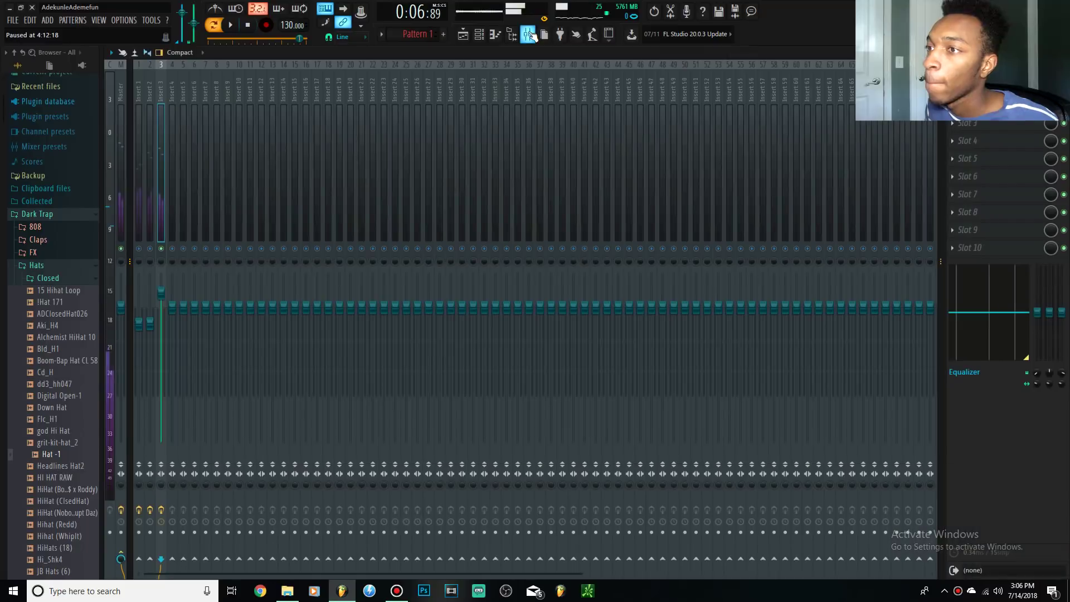
left_click(480, 38)
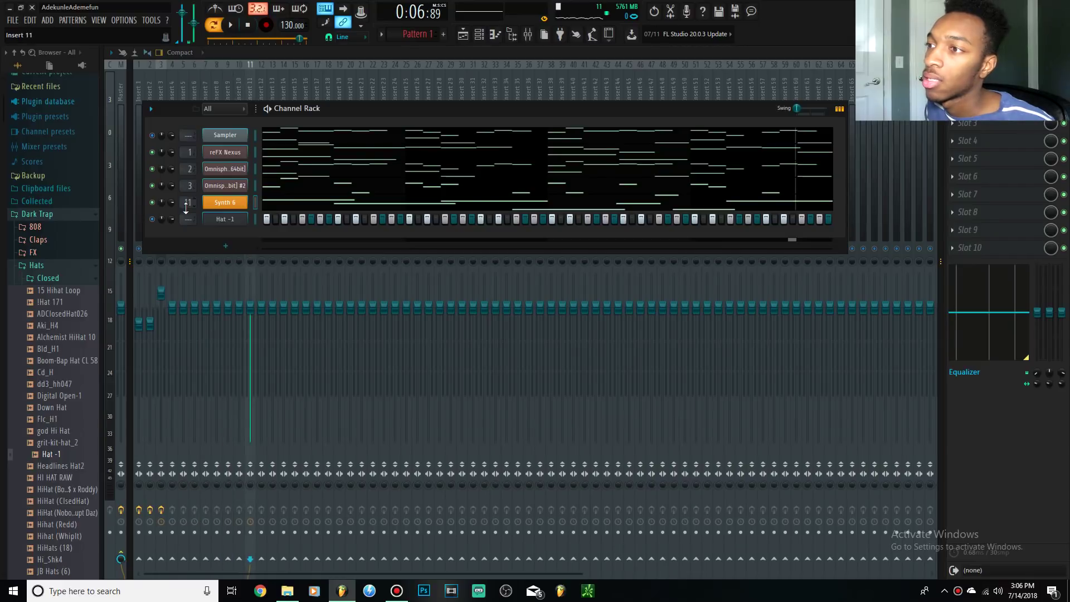
left_click(243, 95)
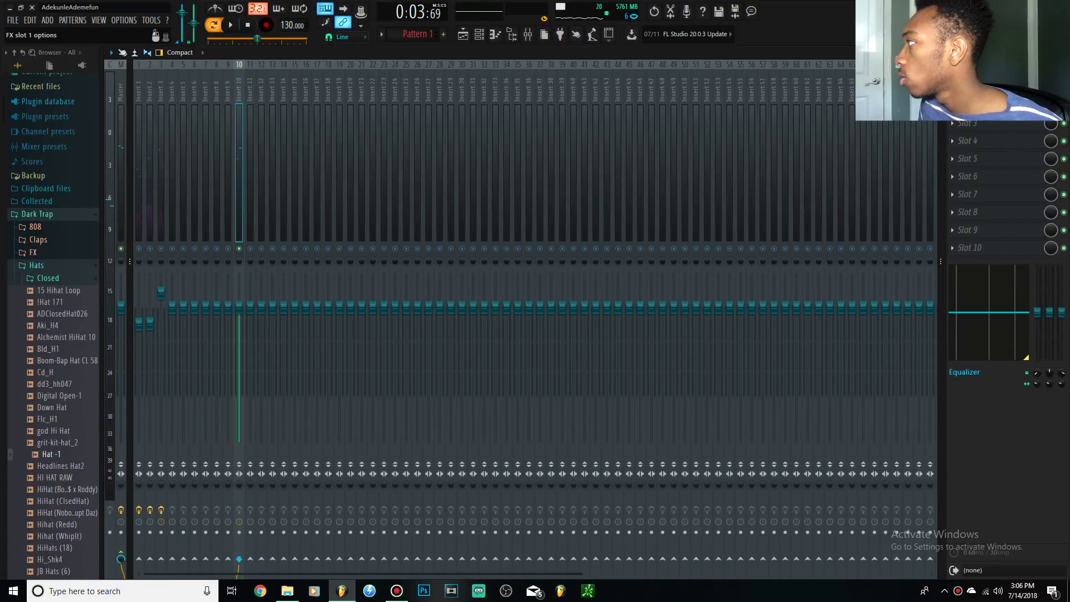
left_click(970, 87)
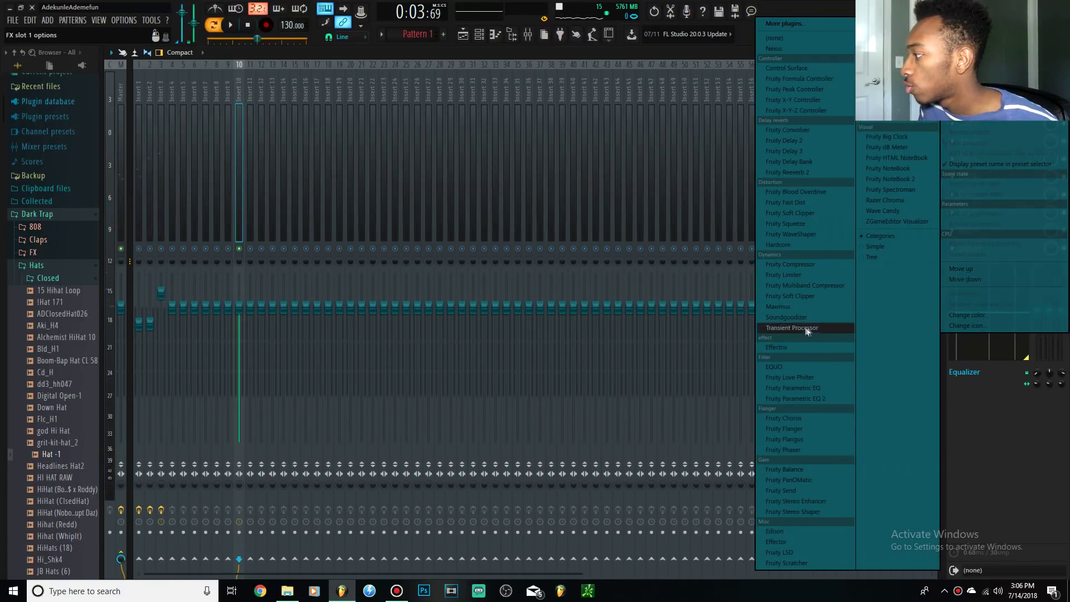
left_click(817, 399)
- During playback, pull insert 10's EQ band 7 down to -18 dB at about 193 Hz and high-pass the lowest frequencies with band 1
key("space")
left_click_drag(396, 281, 312, 328)
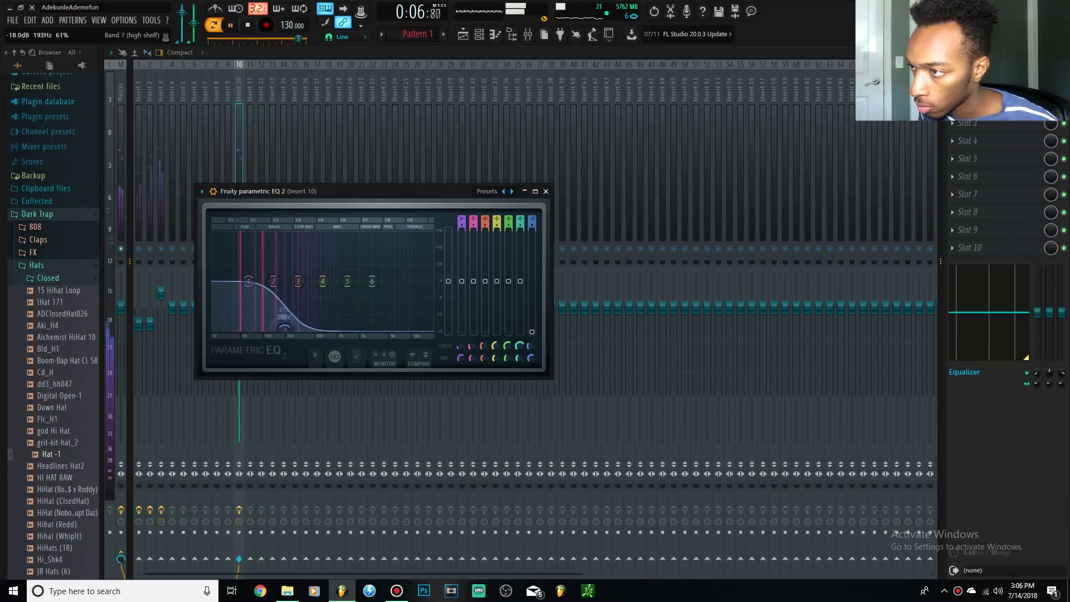
left_click_drag(248, 281, 214, 328)
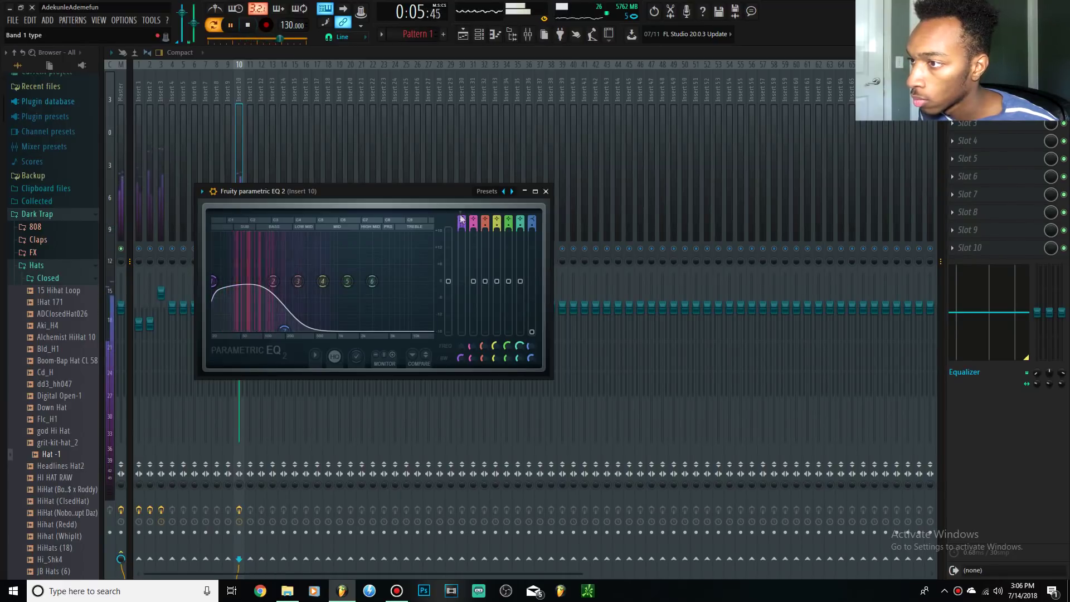
- Boost EQ band 2 in the bass range and make band 7 a steep low-pass at 0 dB and about 359 Hz
left_click_drag(274, 281, 255, 259)
left_click_drag(284, 329, 296, 329)
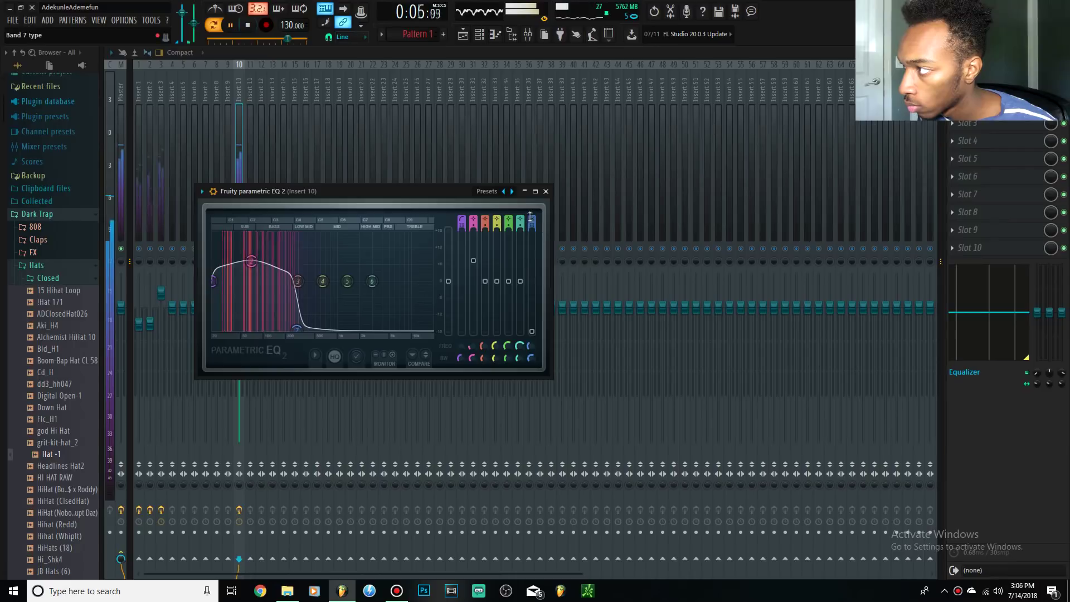
scroll(531, 217, "up", 3)
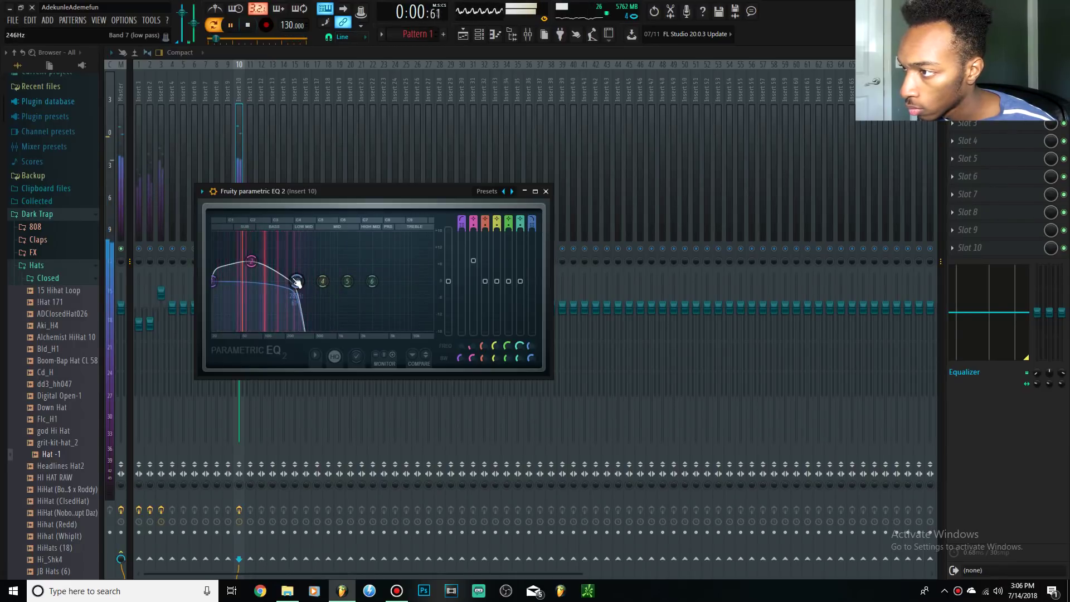
scroll(310, 283, "up", 1)
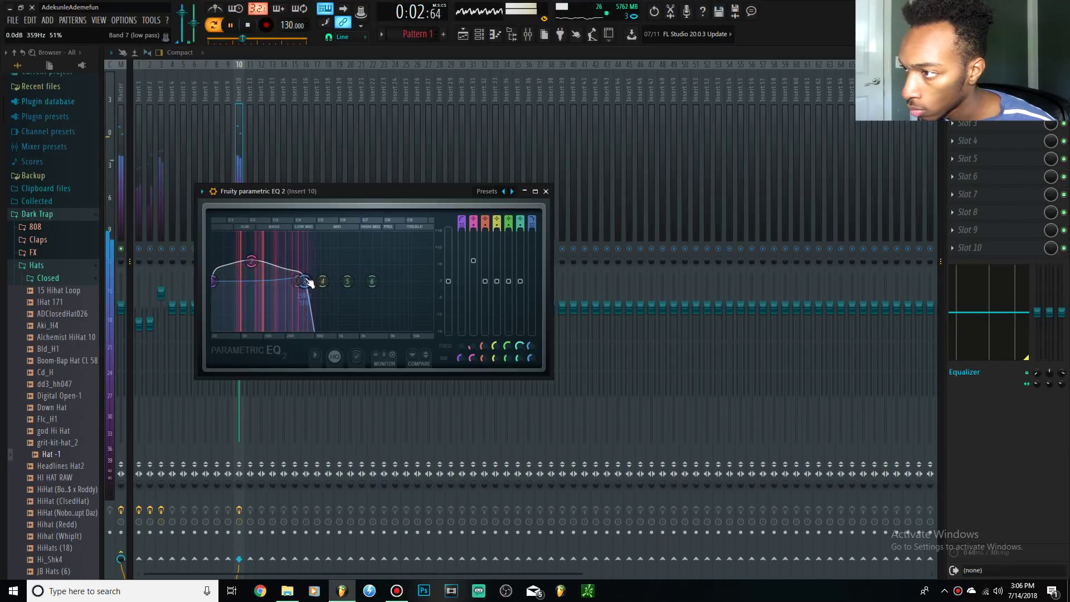
left_click_drag(291, 281, 299, 281)
scroll(298, 281, "up", 2)
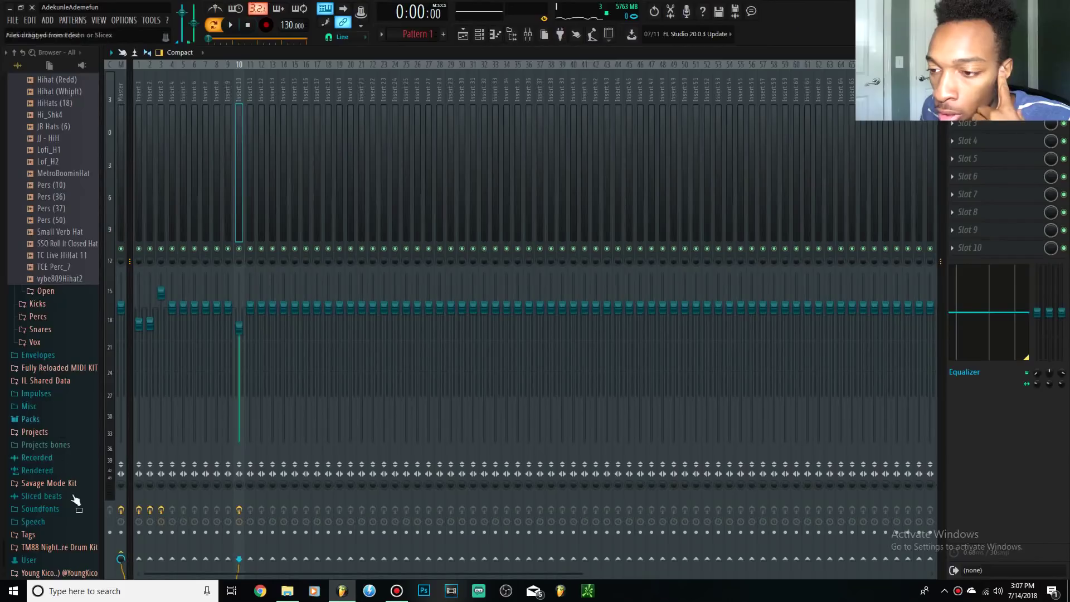
- Add the TM-88 Kicks [Metro X TM-88] sample from the TM88 Nightmare Drum Kit to the channel rack
left_click_drag(75, 500, 69, 471)
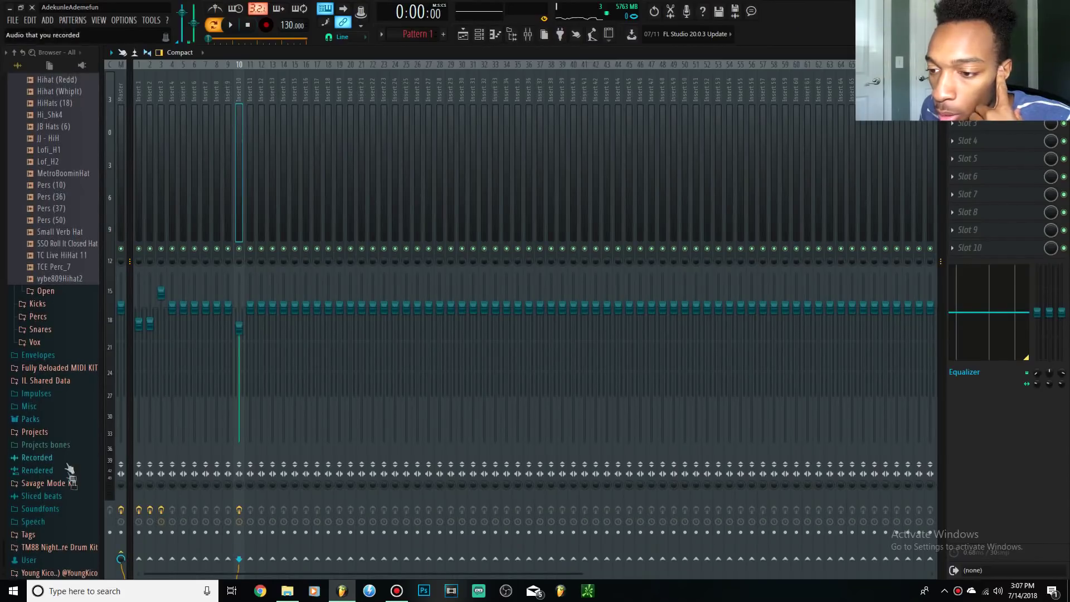
left_click(66, 548)
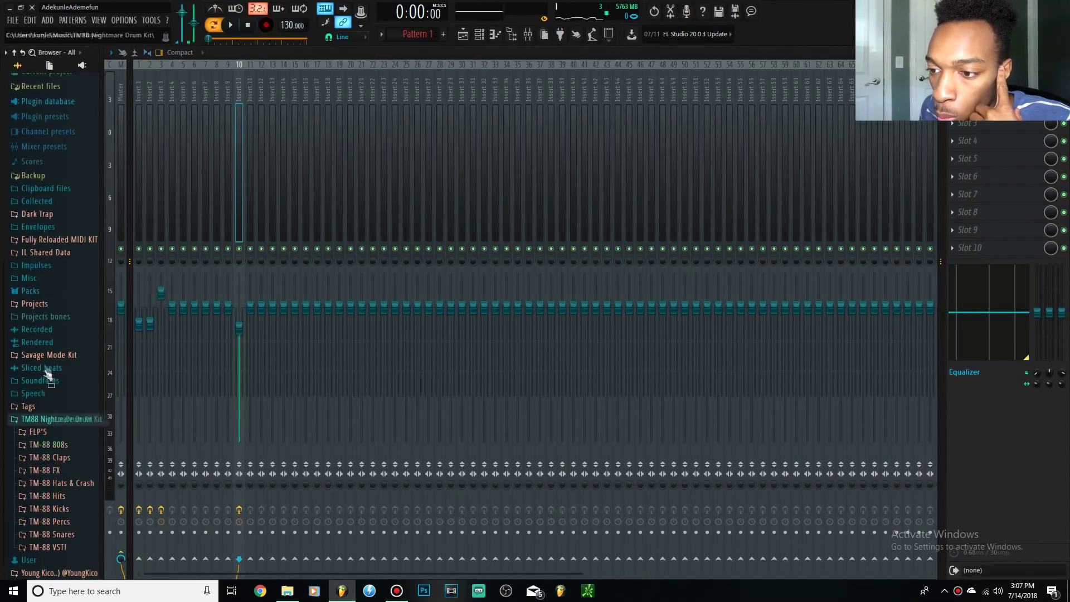
left_click(71, 535)
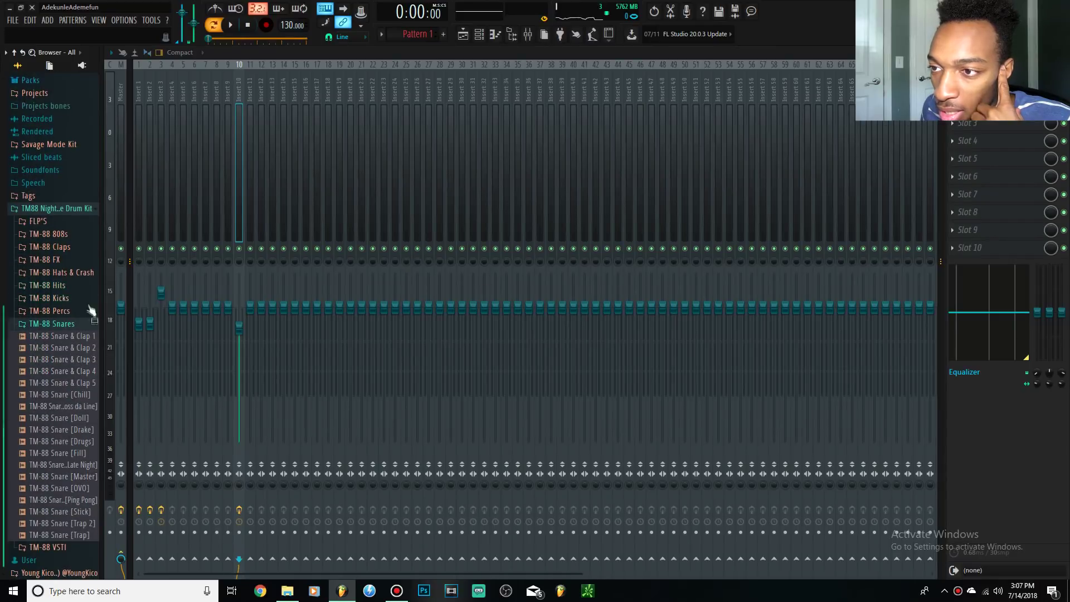
left_click(84, 322)
left_click(75, 510)
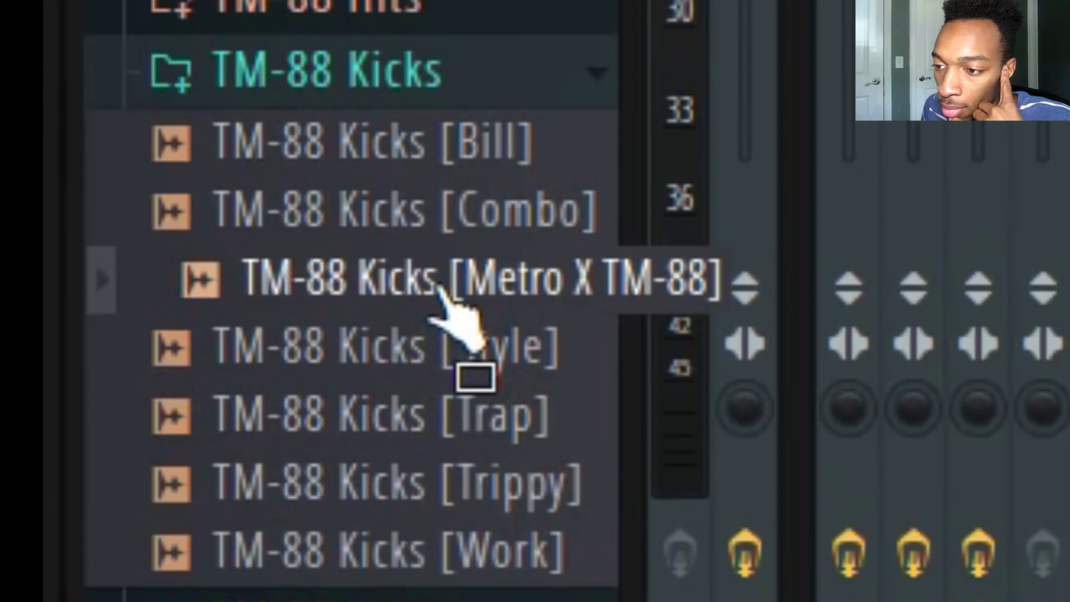
left_click_drag(441, 290, 376, 222)
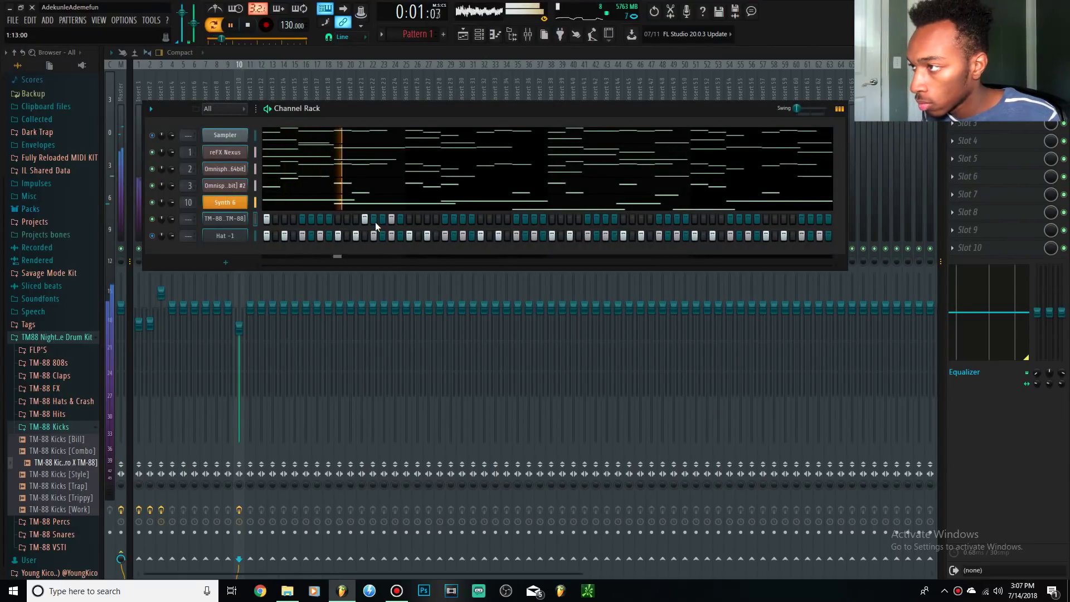
- Program the kick's first two bars with hits on steps 1, 13, 15, 25, 26, 27 and 31, checking by playback
right_click(364, 218)
left_click(373, 218)
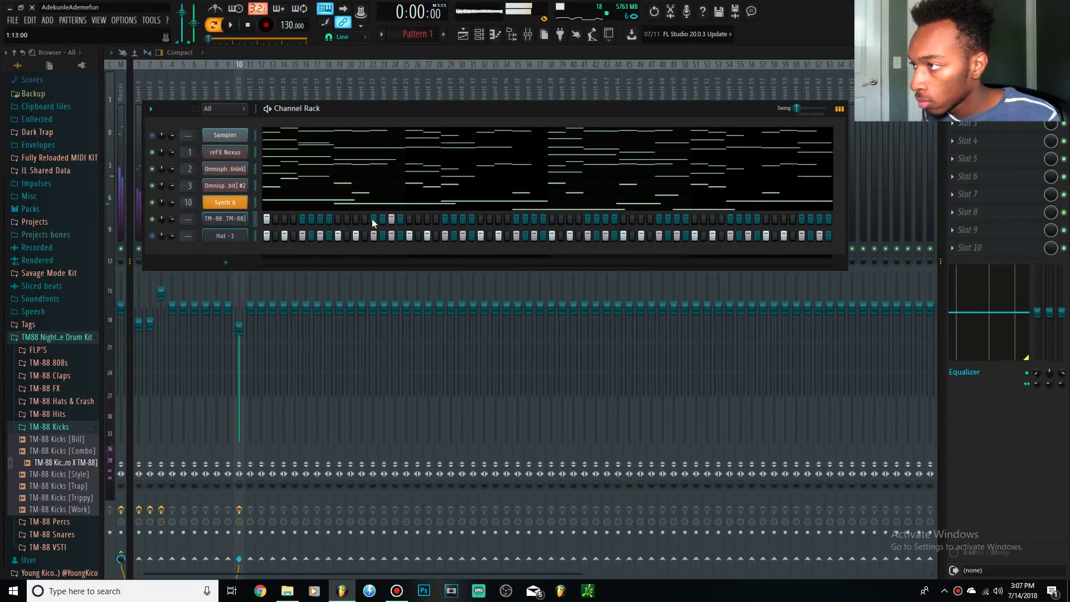
left_click(481, 218)
key("space")
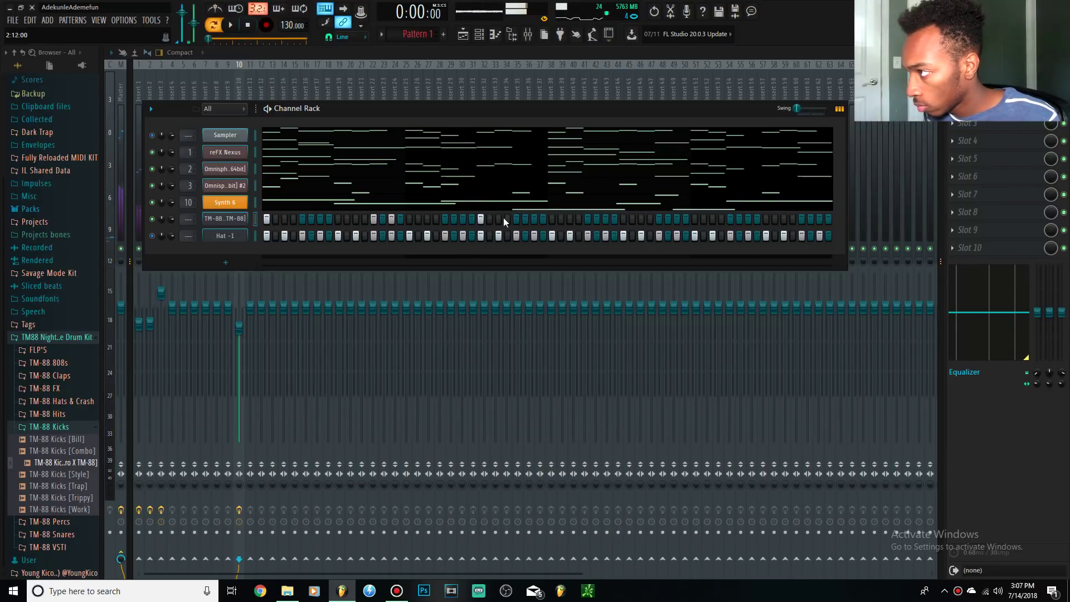
key("space")
left_click(536, 219)
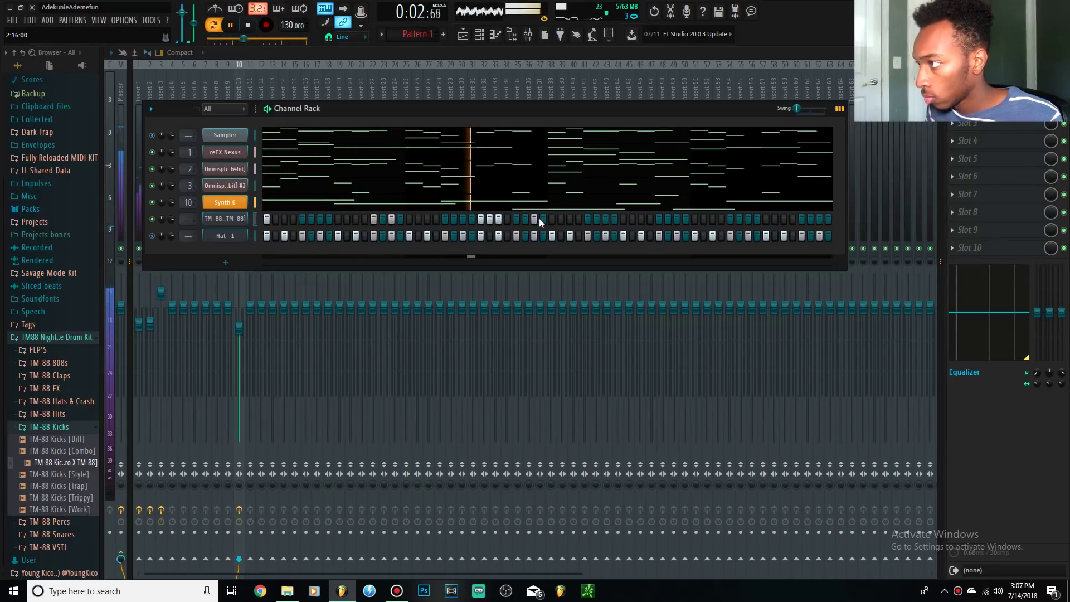
- Program the kick's last two bars with hits on steps 33, 34, 39, 53, 59, 62 and 63, and play the pattern
key("space")
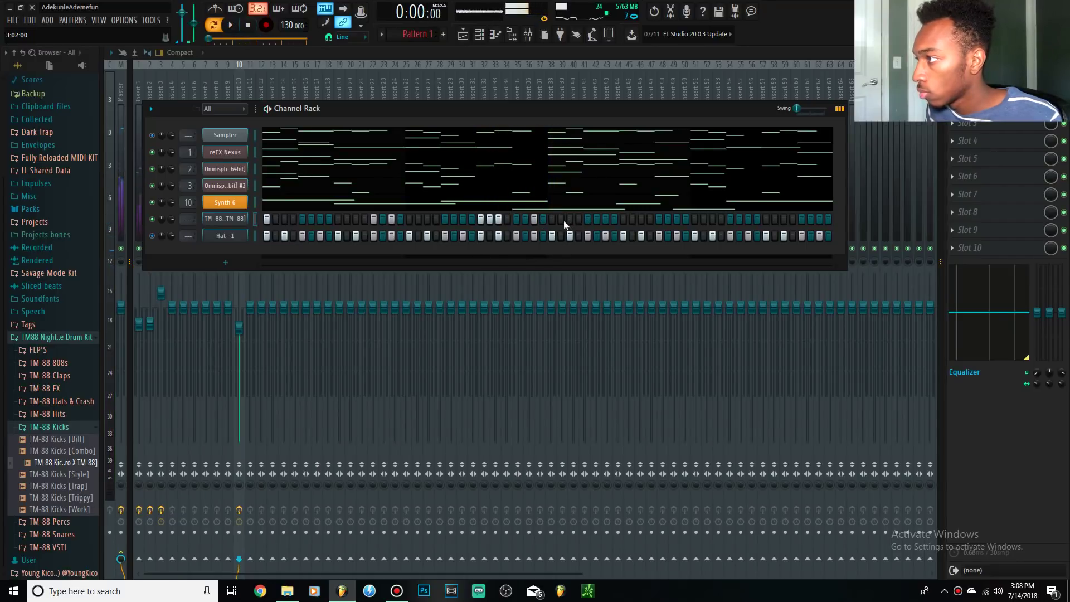
left_click(553, 220)
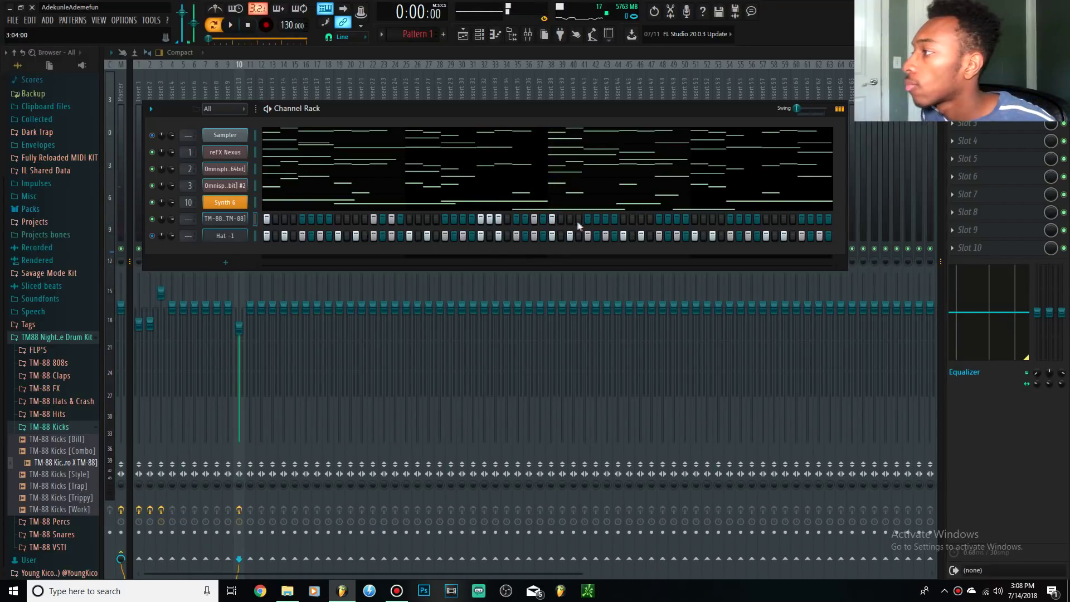
left_click(569, 219)
key("space")
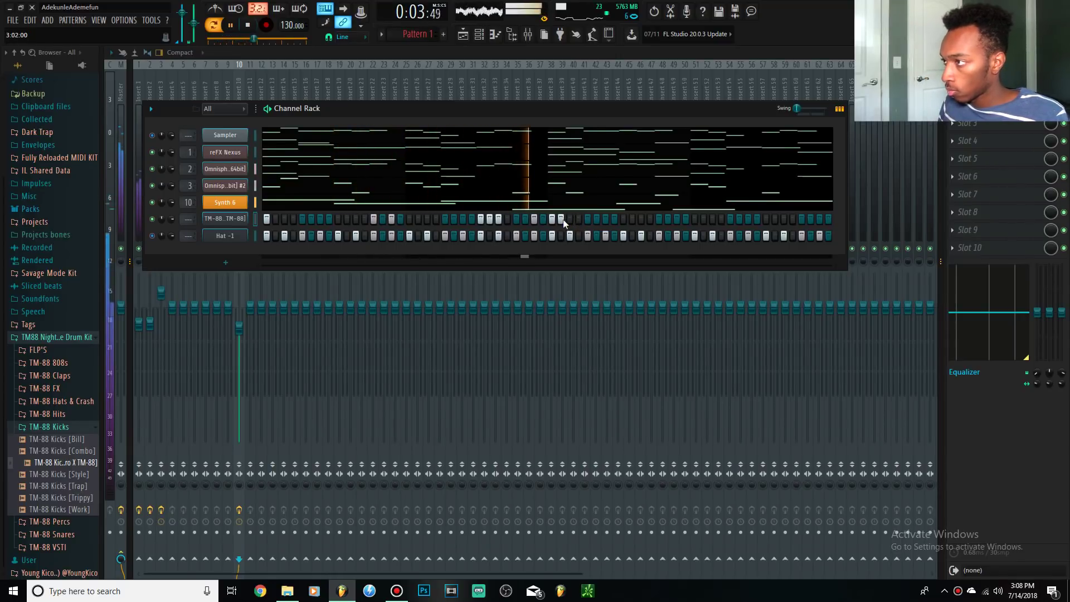
left_click(606, 219)
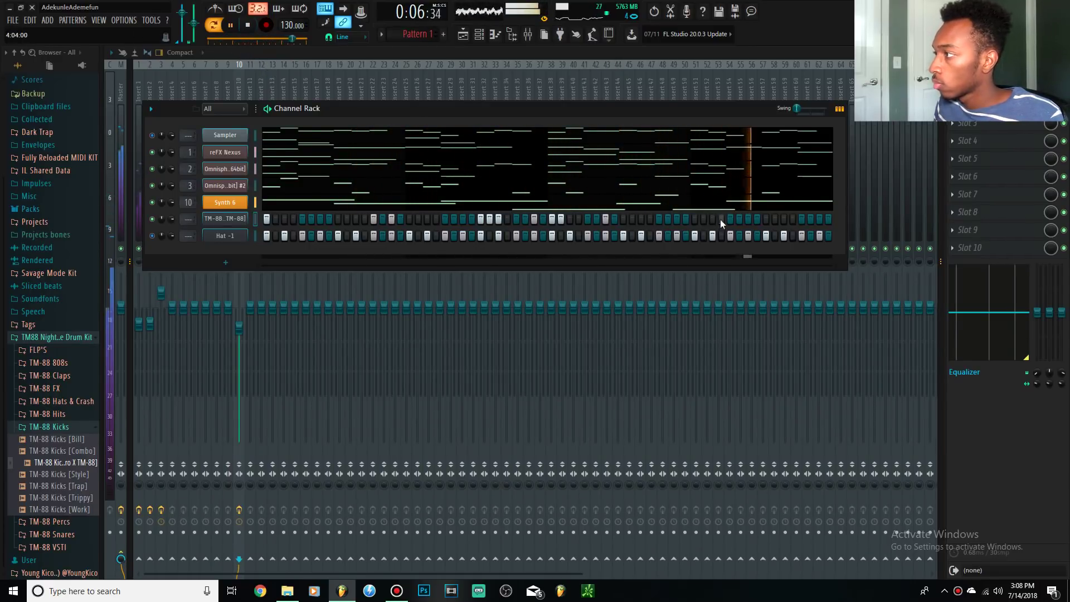
left_click(784, 219)
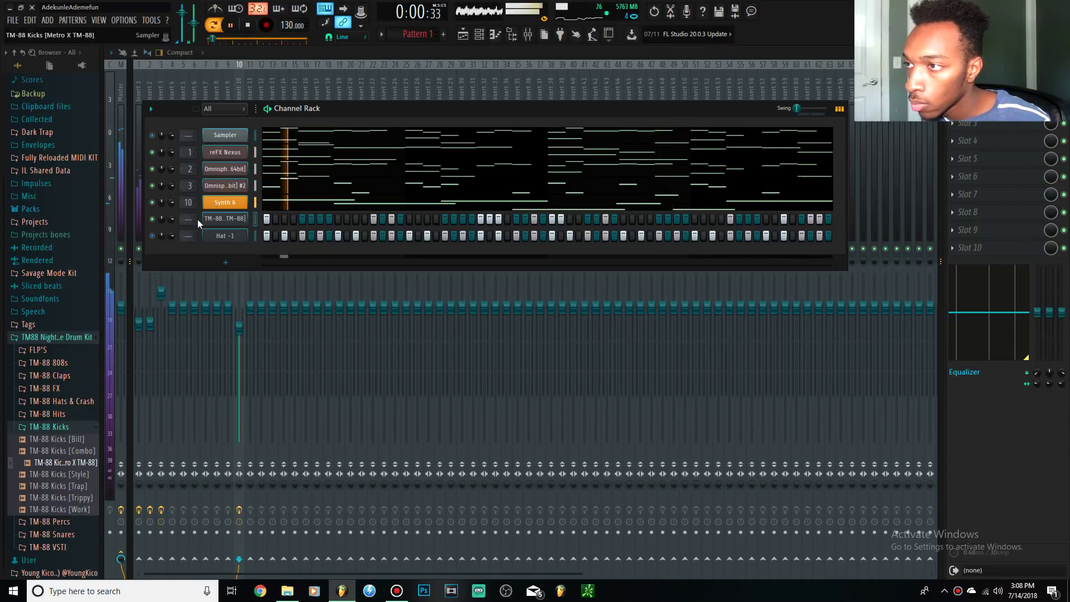
right_click(245, 219)
left_click(333, 112)
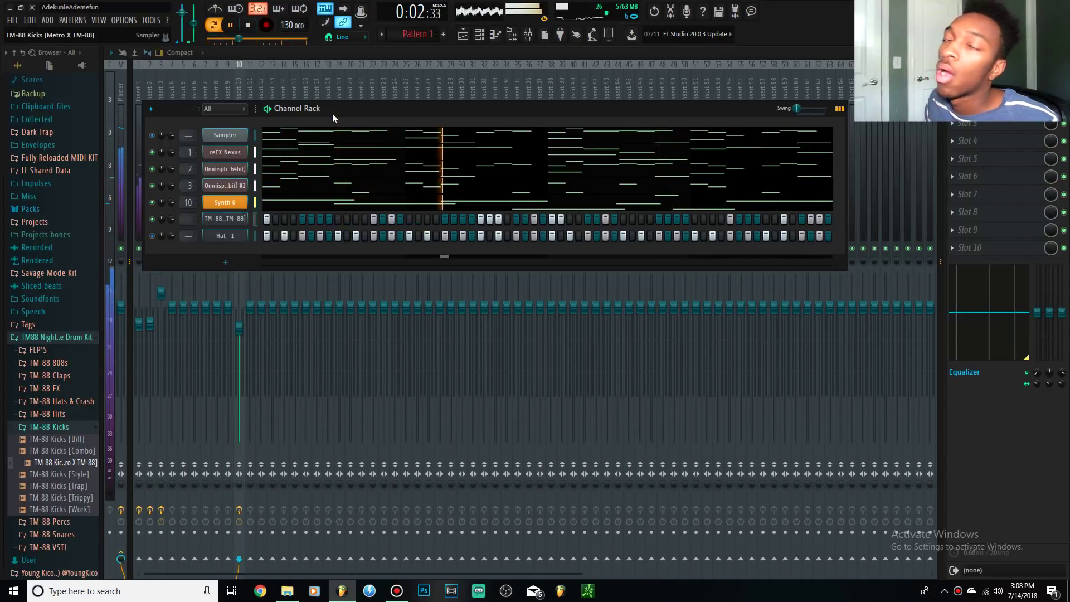
key("space")
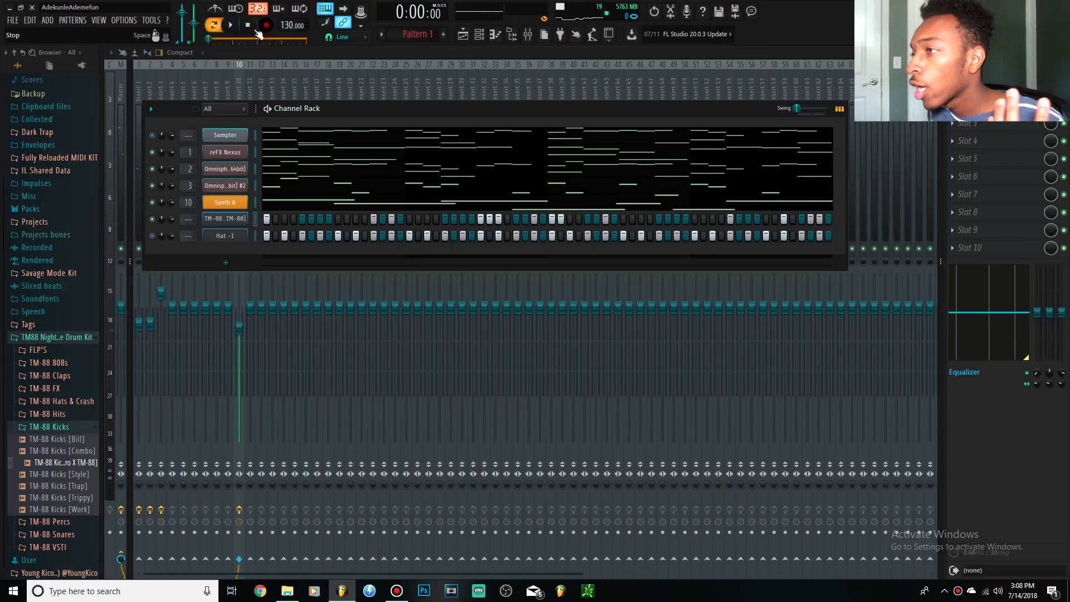
- Route the TM-88 kick channel to mixer insert 11 and return to the channel rack
left_click_drag(196, 219, 189, 218)
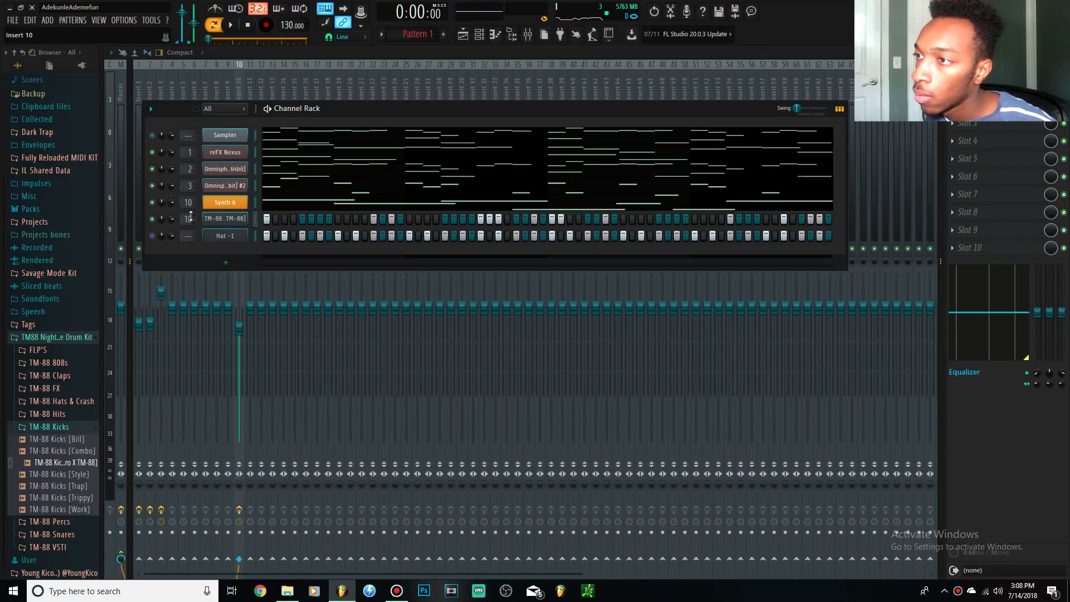
left_click(223, 219)
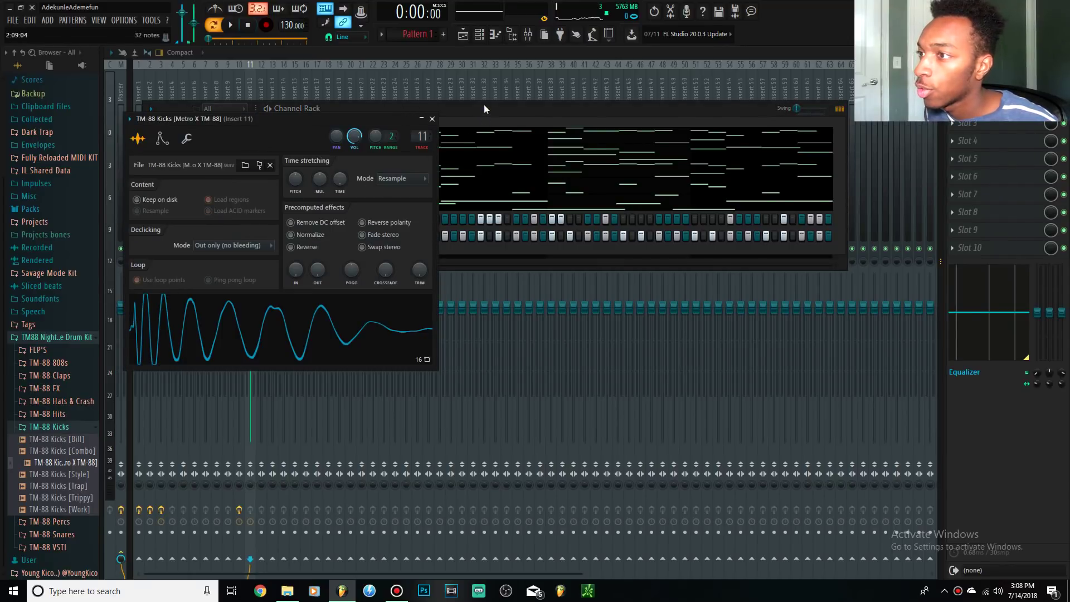
left_click(484, 108)
- Open the TM-88 kick channel in the piano roll and select all of its notes
right_click(248, 213)
left_click(274, 223)
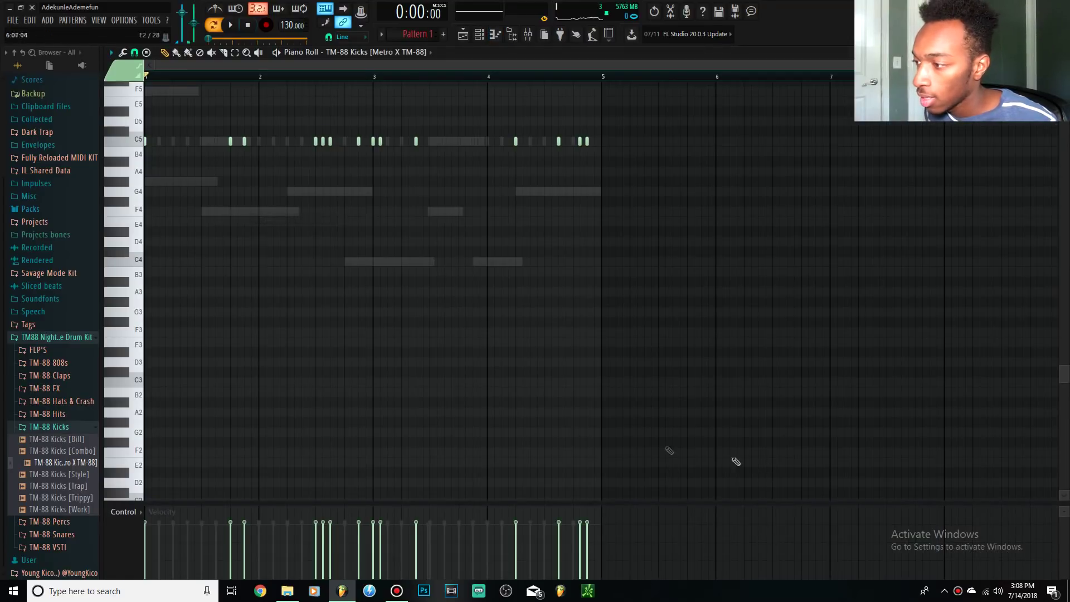
key("ctrl+a")
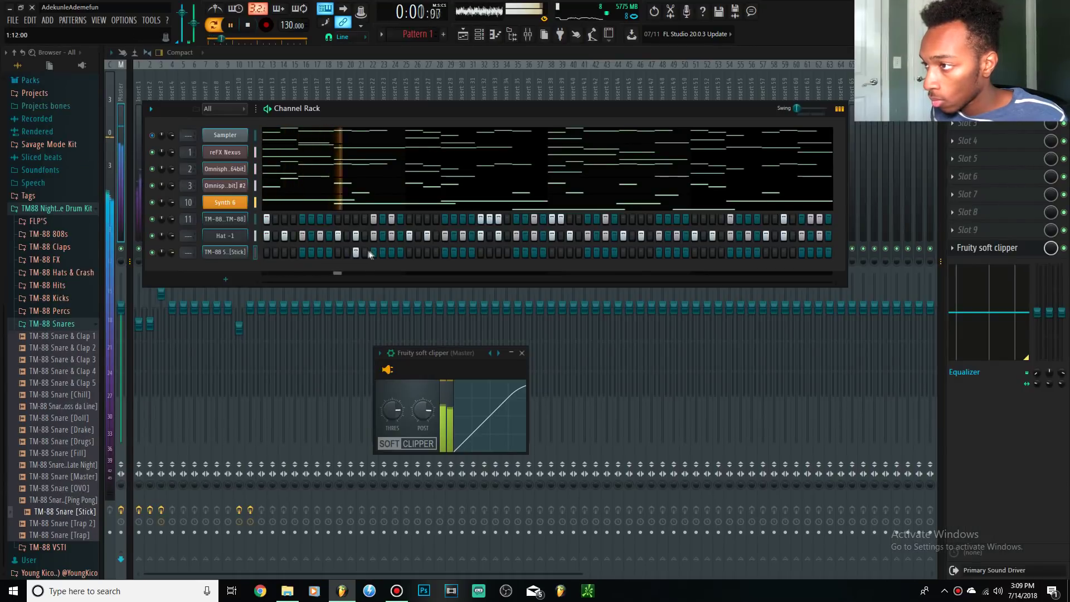
- Program the TM-88 Snare [Stick] channel with hits on steps 9, 25, 41, 47 and 57, checking by playback
left_click(337, 252)
left_click(481, 252)
left_click(624, 252)
left_click(695, 252)
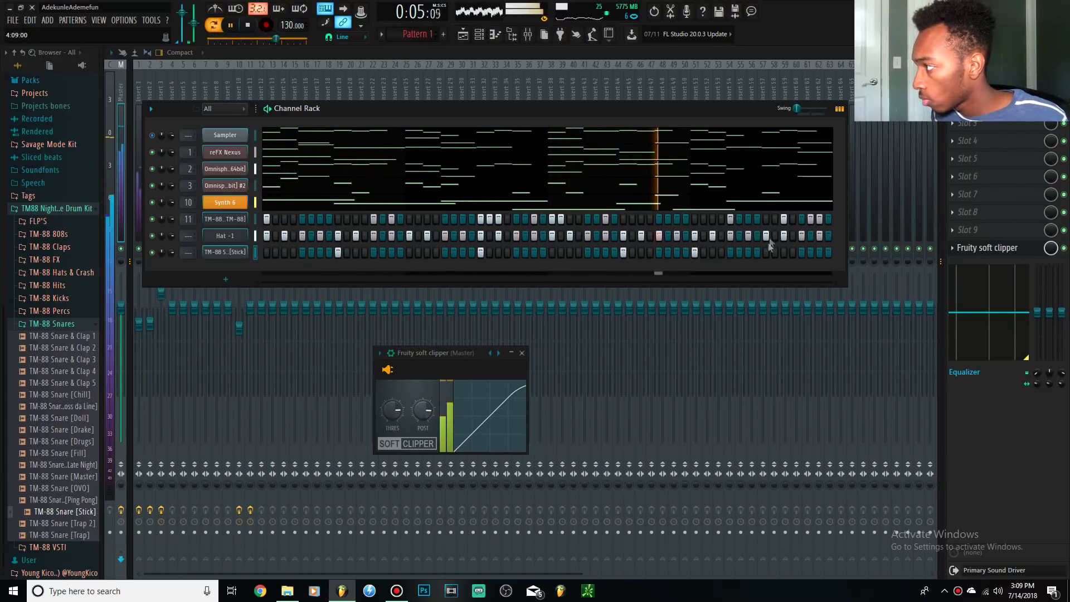
left_click(695, 253)
left_click(765, 253)
left_click(392, 252)
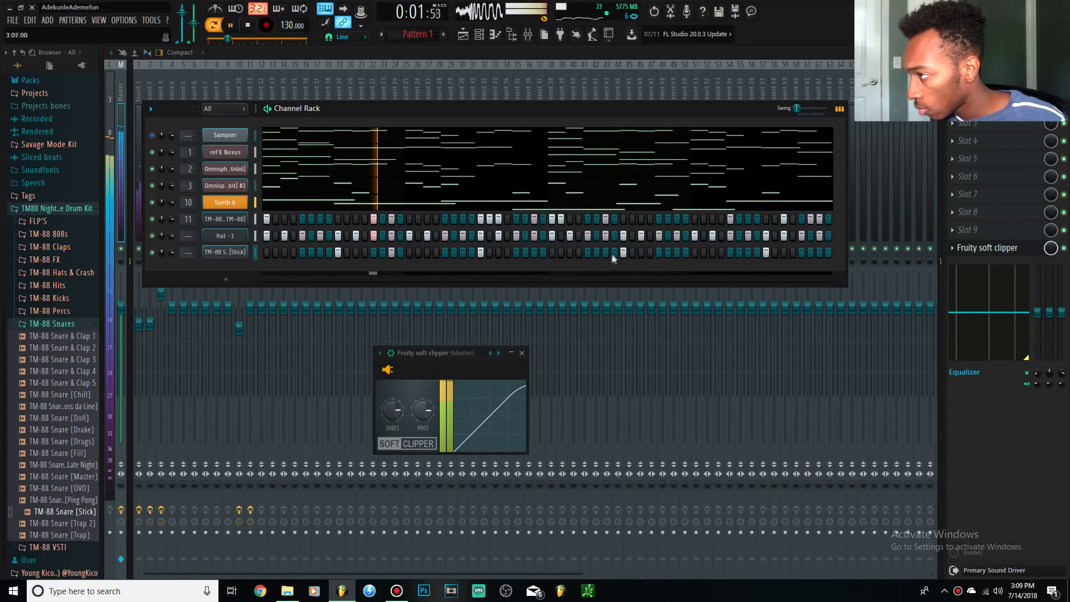
left_click(669, 253)
left_click(677, 253)
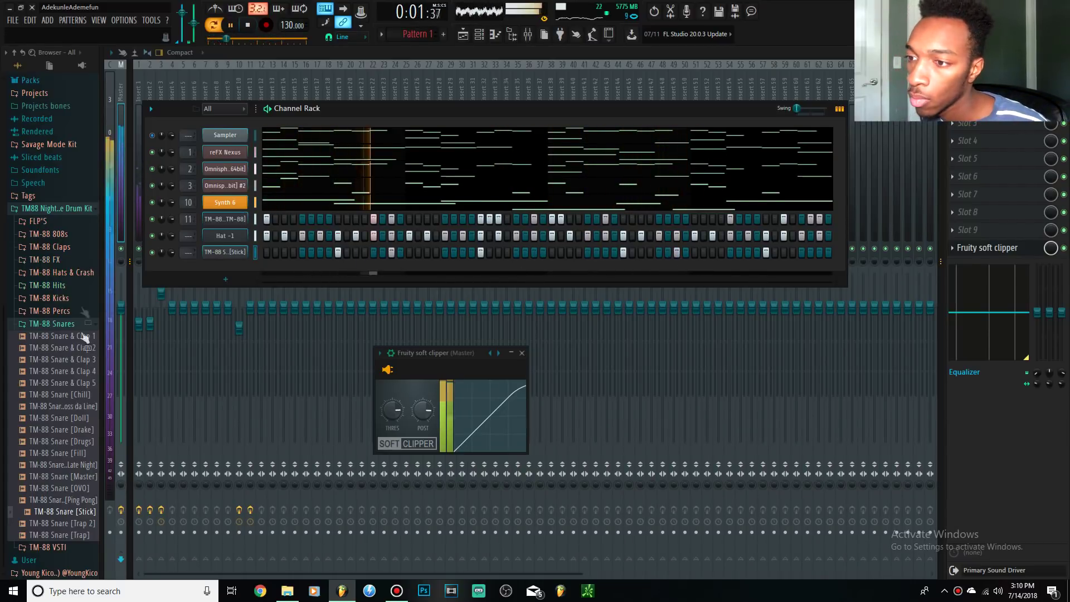
- Stop playback, audition snare and clap samples from the TM88 Nightmare Drum Kit, and add TM-88 Claps [Fast 2] to the channel rack
key("space")
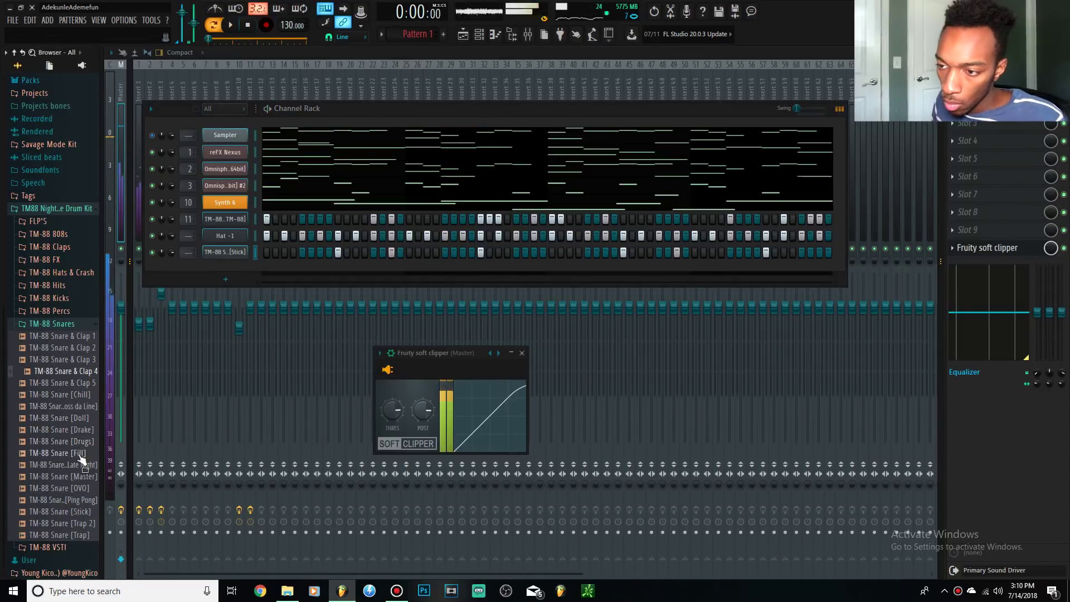
left_click(78, 488)
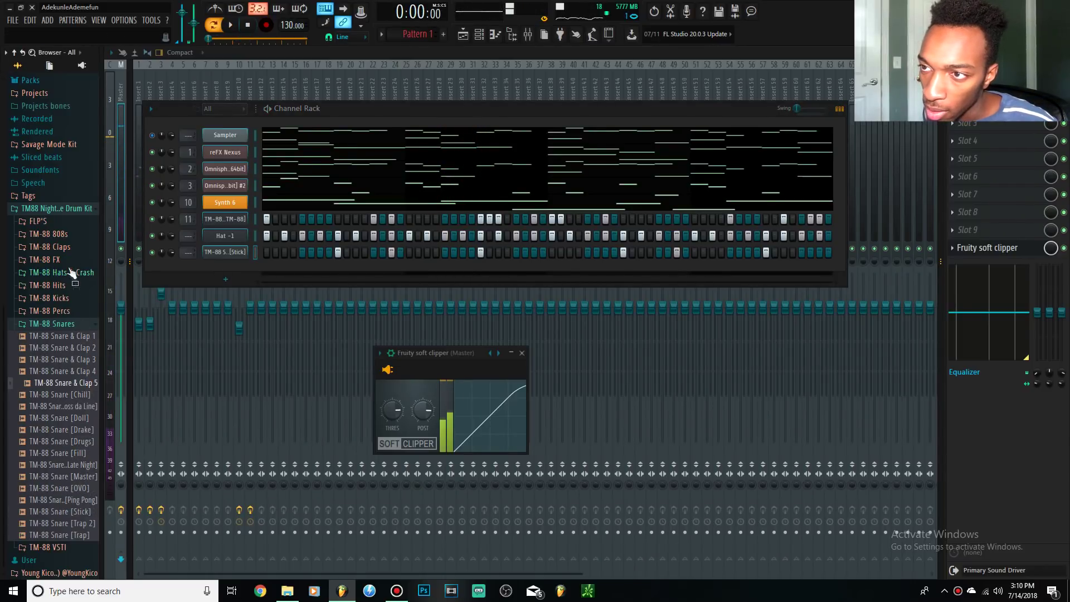
left_click(75, 323)
left_click(77, 457)
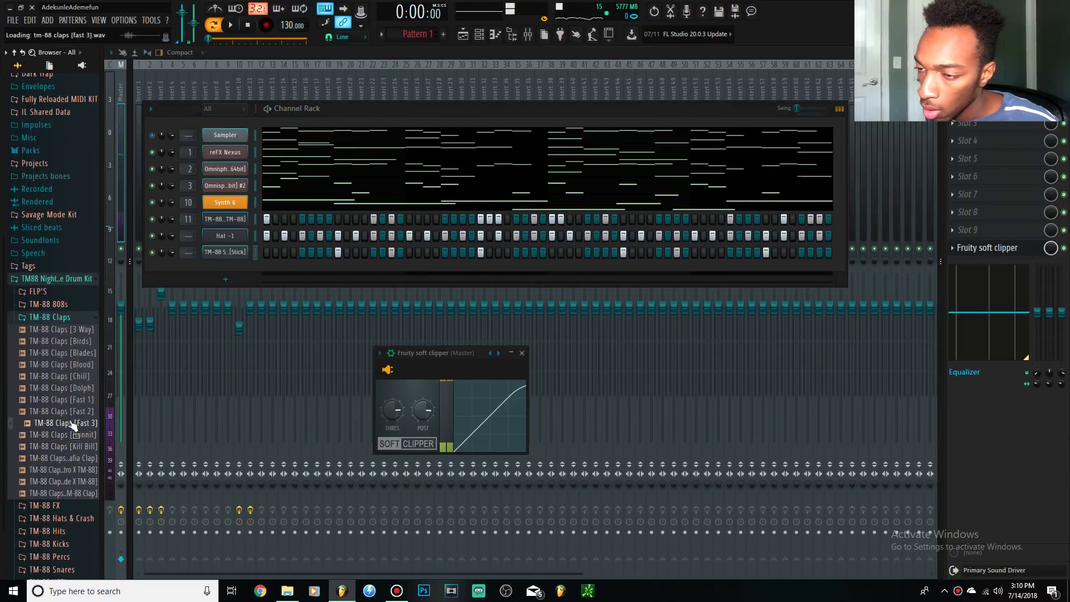
left_click_drag(66, 412, 332, 274)
- Program the TM-88 Claps [Fast 2] channel with hits on steps 9, 25, 41, 57 and 63 while the pattern plays
key("space")
left_click(338, 269)
left_click(622, 270)
left_click(765, 269)
left_click(819, 269)
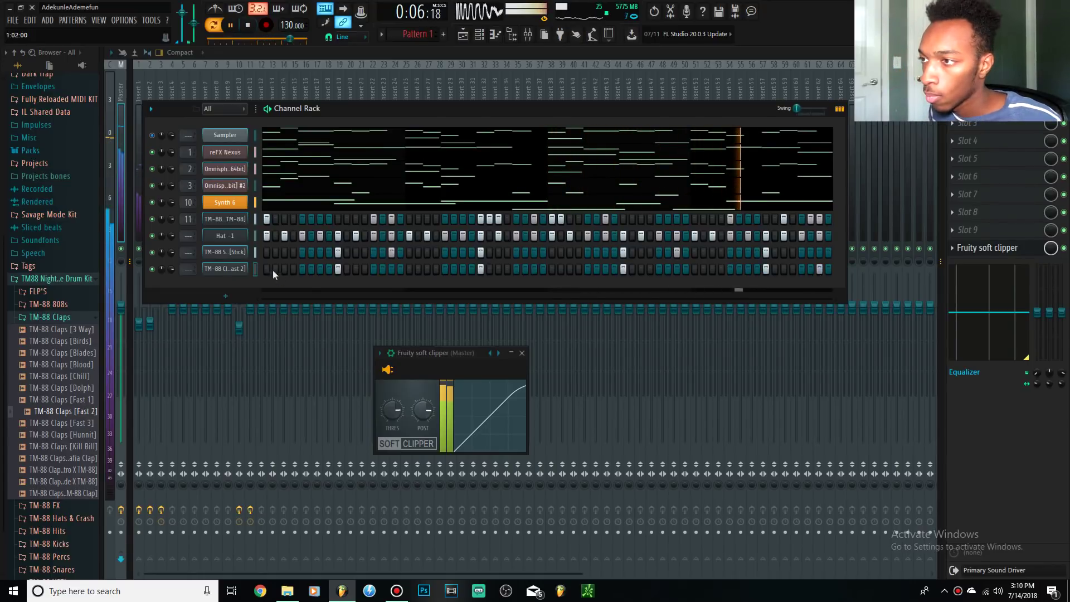
- Check the TM-88 Snare [Stick] channel's sampler settings and return to the channel rack
left_click(225, 252)
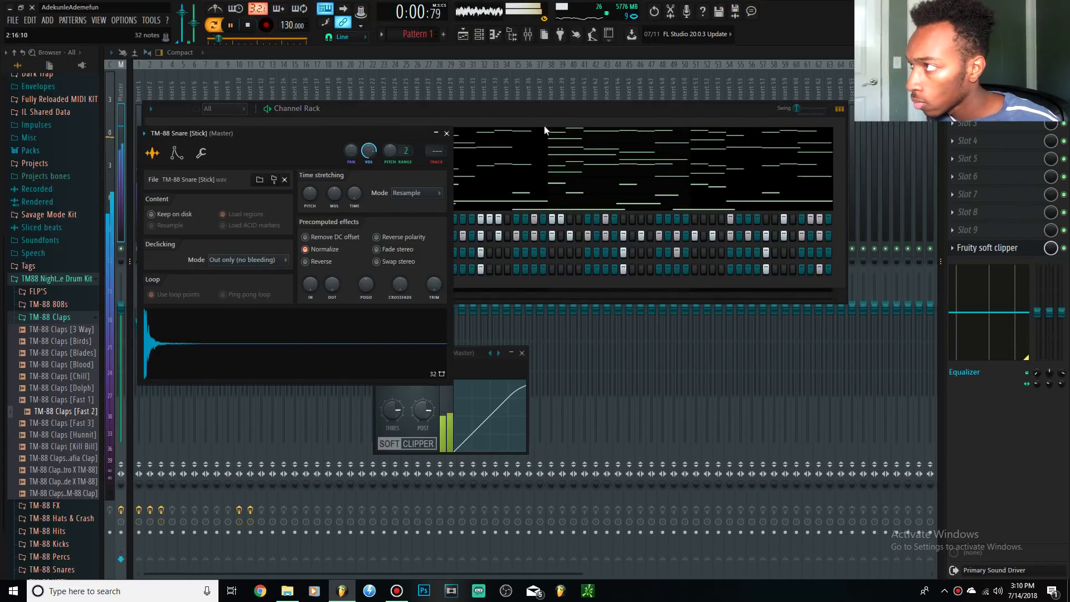
left_click(530, 114)
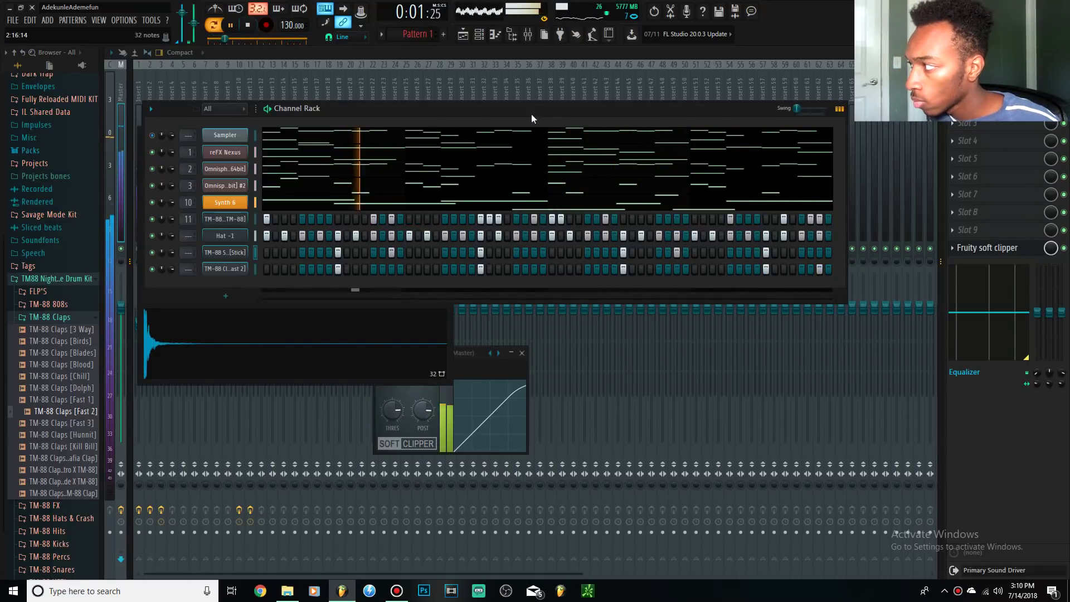
left_click(829, 252)
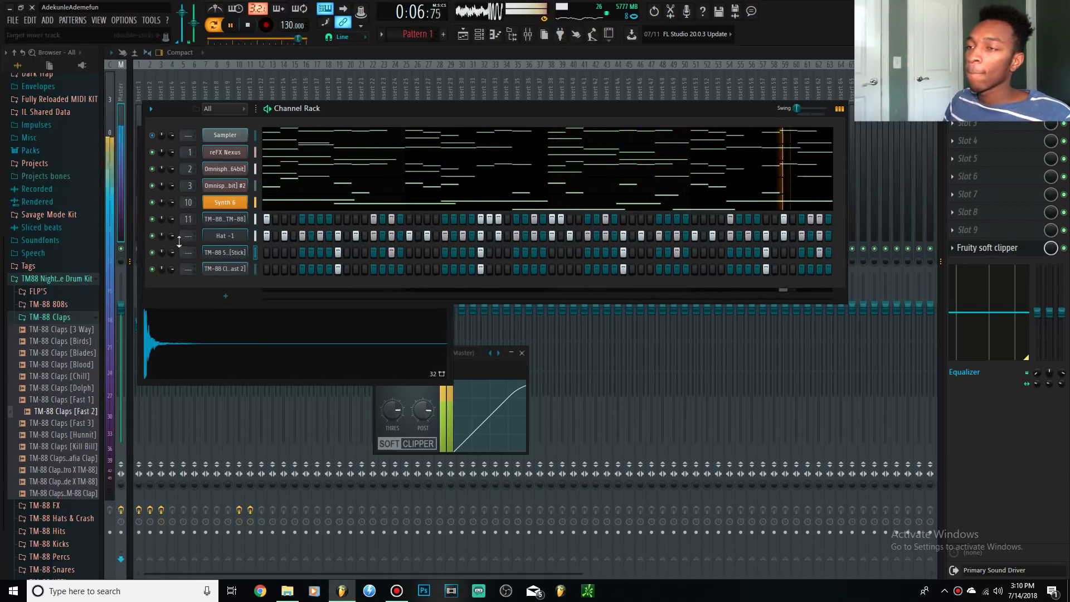
- Trim the silence from the TM-88 Claps [Fast 2] sample and normalize it in its channel settings
left_click(228, 269)
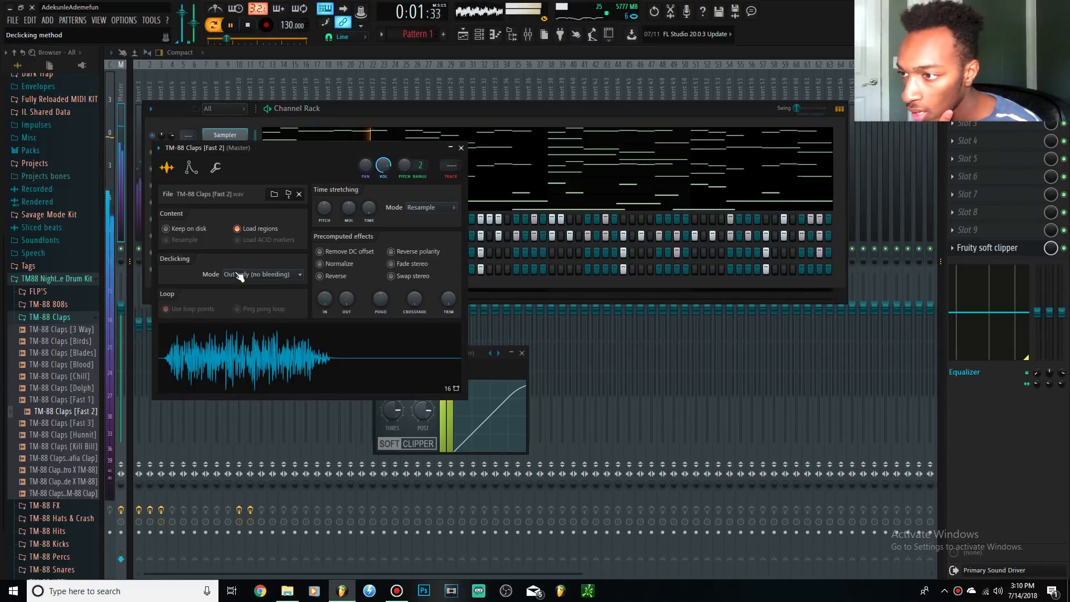
left_click_drag(460, 301, 459, 334)
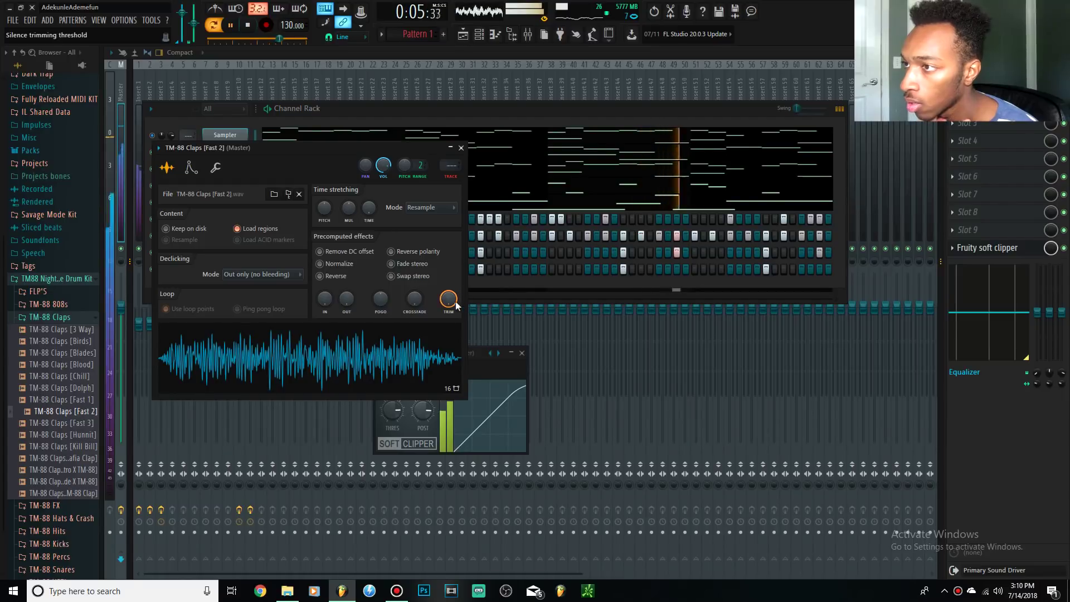
left_click(337, 263)
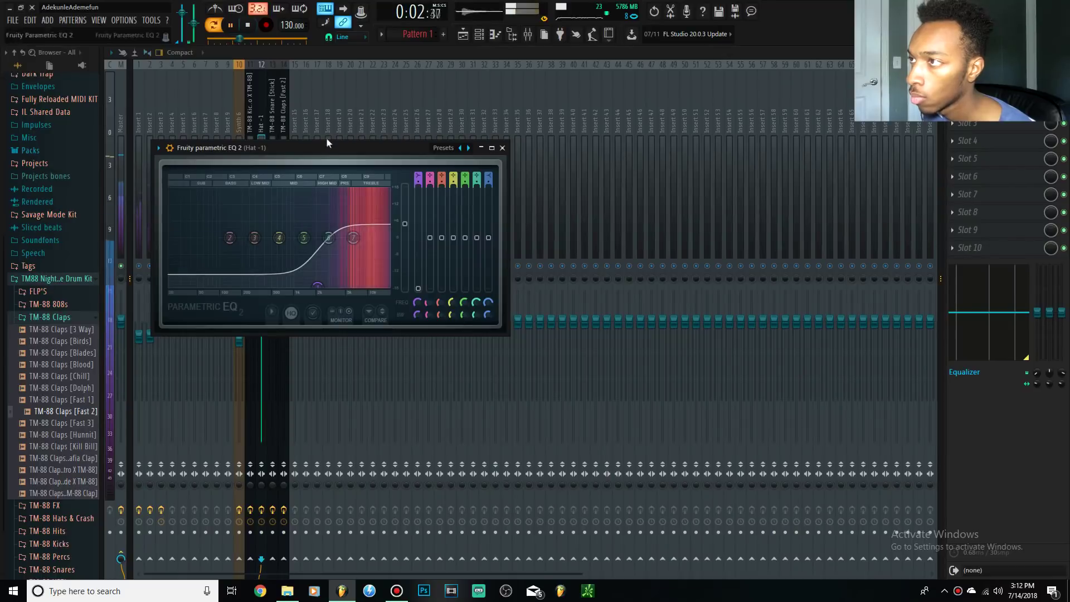
- Close the hat's Fruity Parametric EQ 2 and raise the Synth 6 mixer track's volume to the level of the drum tracks
left_click_drag(327, 153, 658, 189)
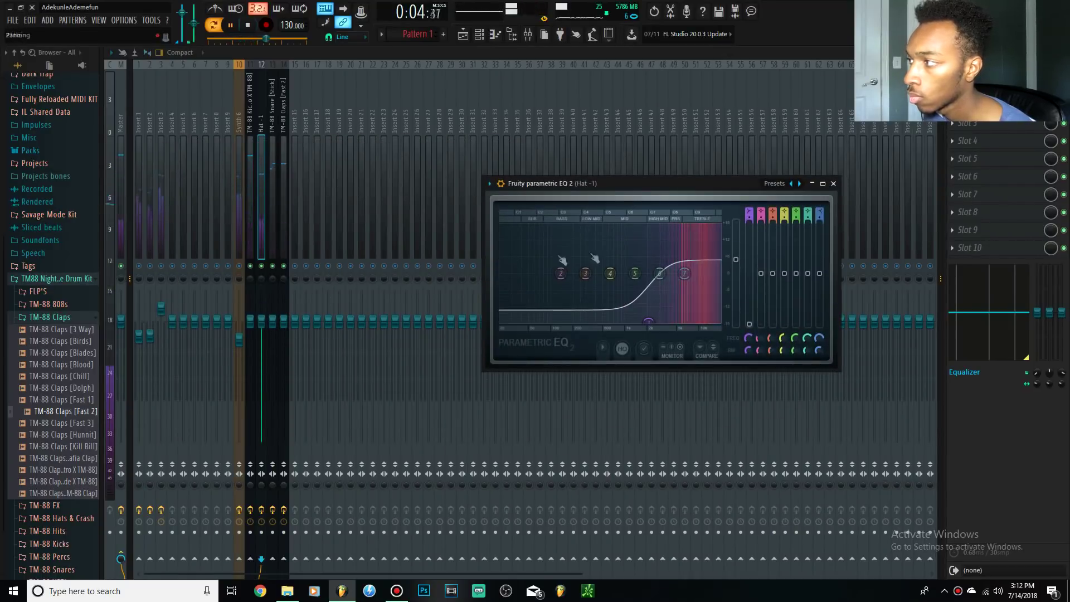
key("Escape")
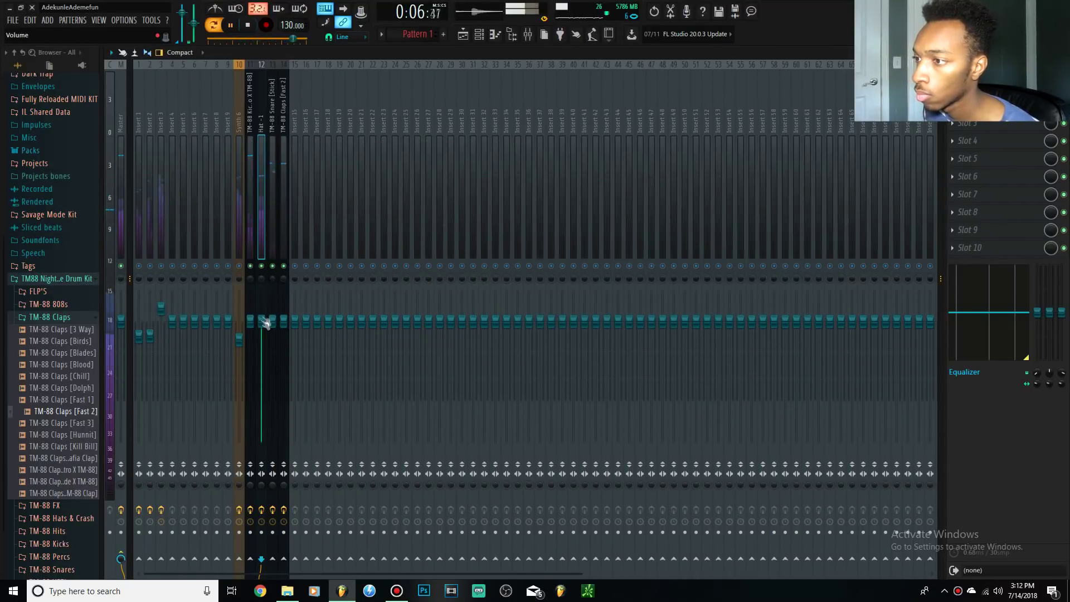
key("space")
key("space")
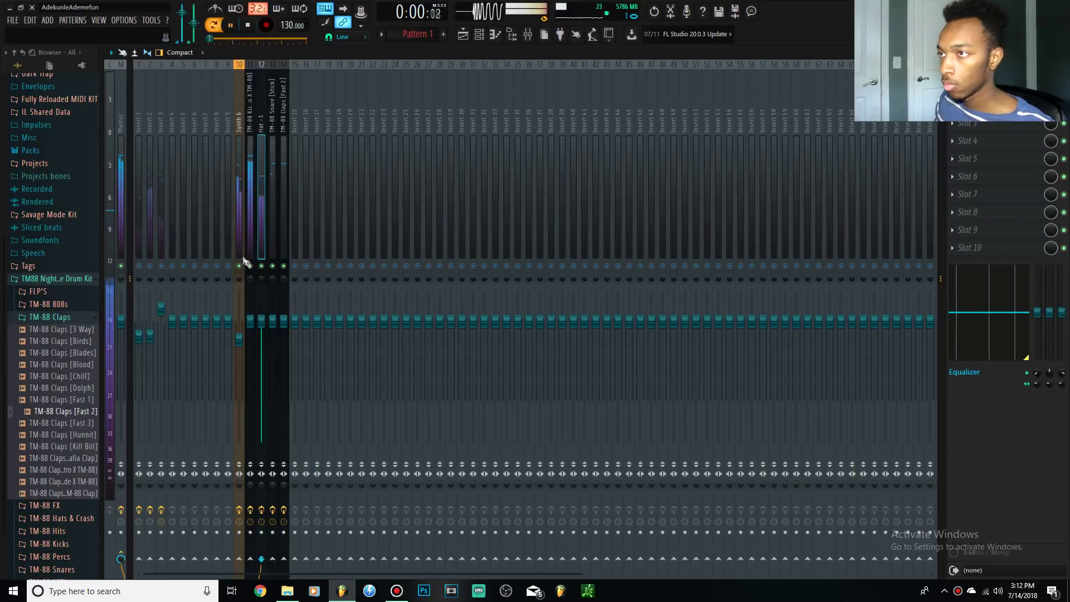
left_click_drag(241, 341, 241, 326)
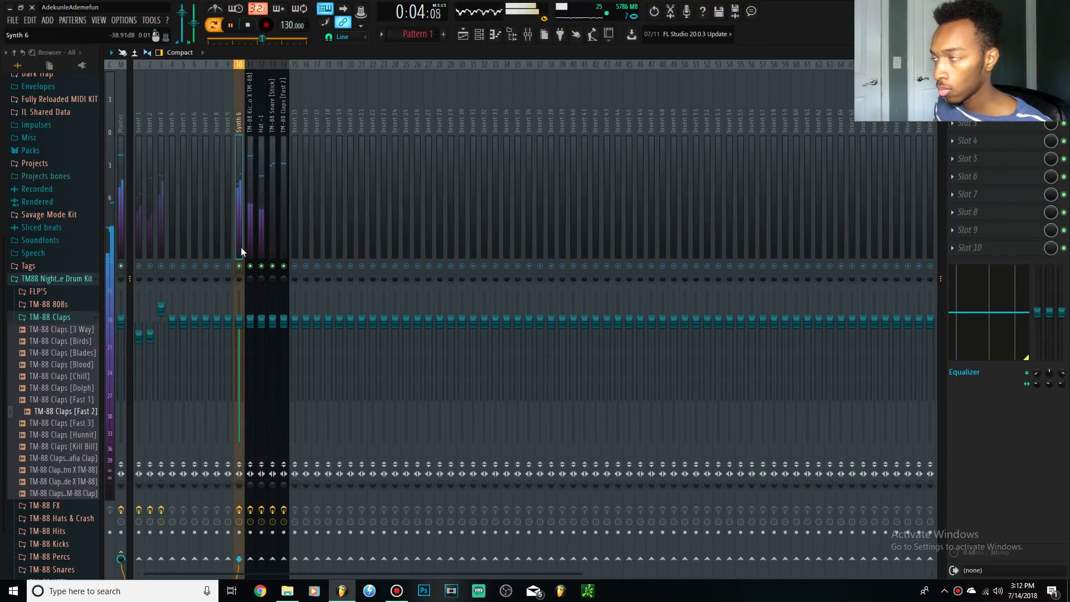
- Load Fruity WaveShaper in effect slot 2 of the Synth 6 track and bend its curve upward to 13.87% tension, checking by playback
left_click(965, 105)
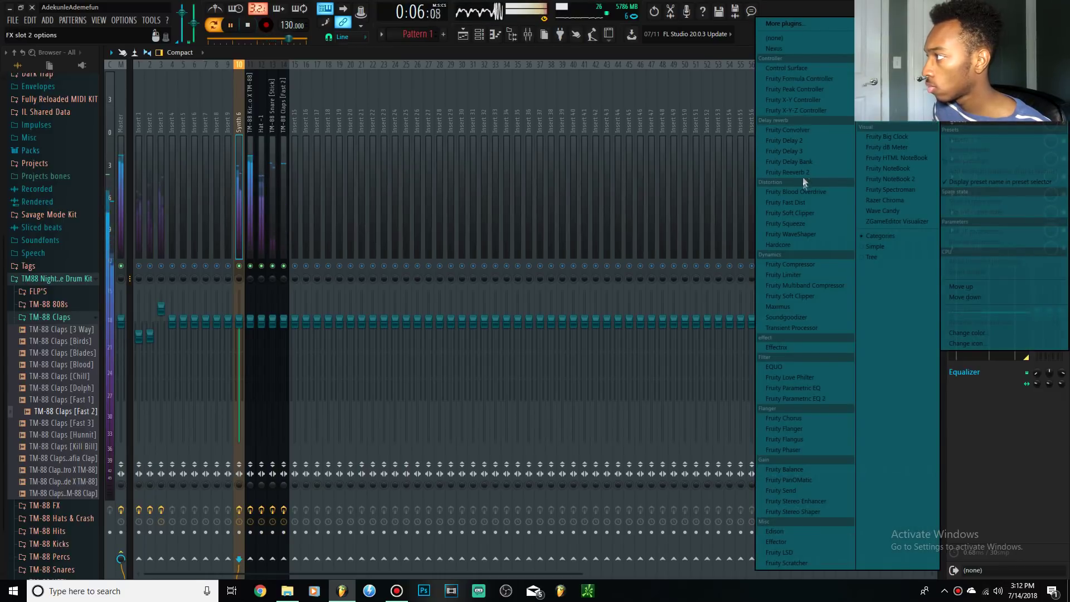
left_click(827, 235)
left_click_drag(296, 305, 288, 275)
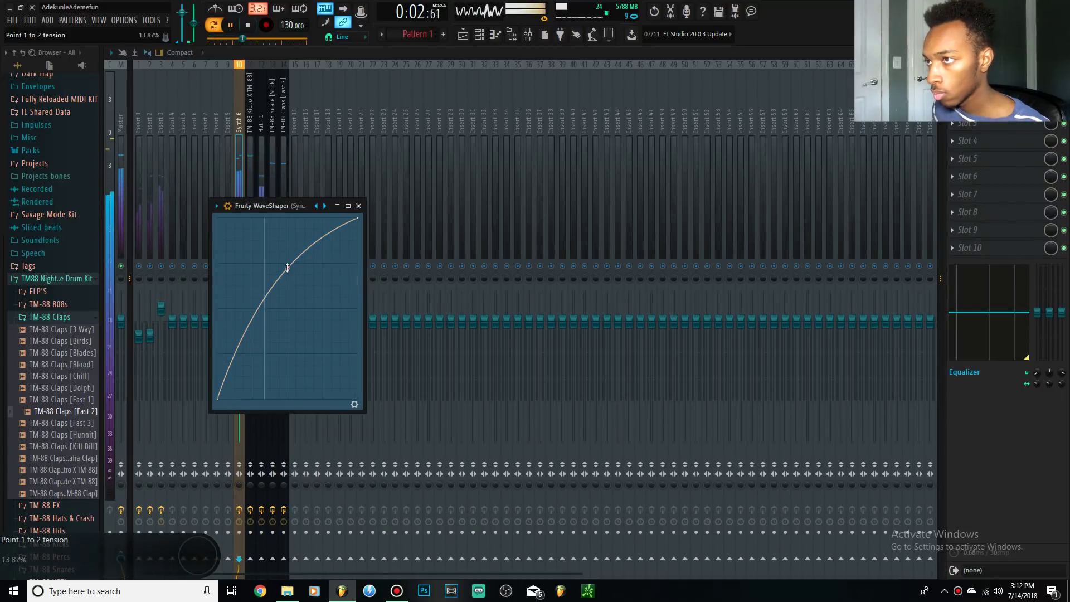
left_click(242, 167)
key("space")
key("space")
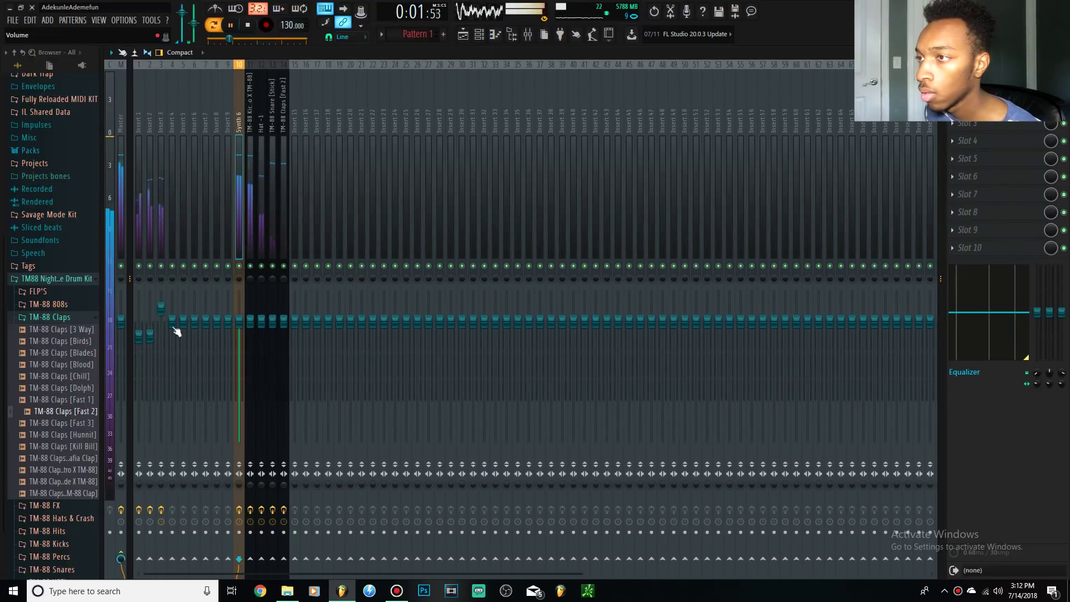
- Lower the Hat -1 mixer track's volume to 86% (-3.4 dB)
left_click(161, 308)
left_click(262, 319)
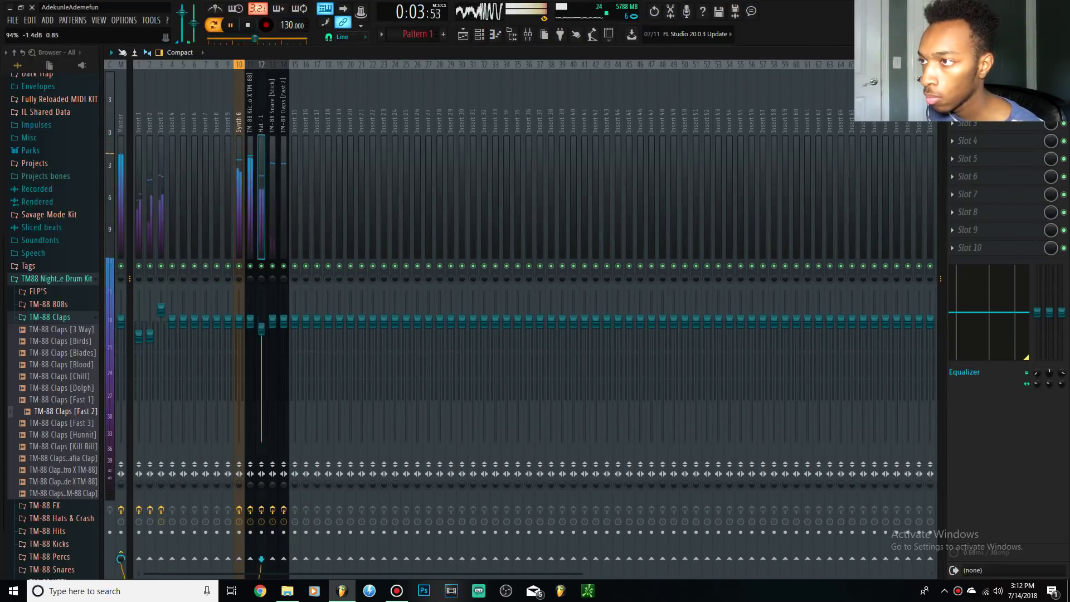
left_click_drag(262, 318, 261, 343)
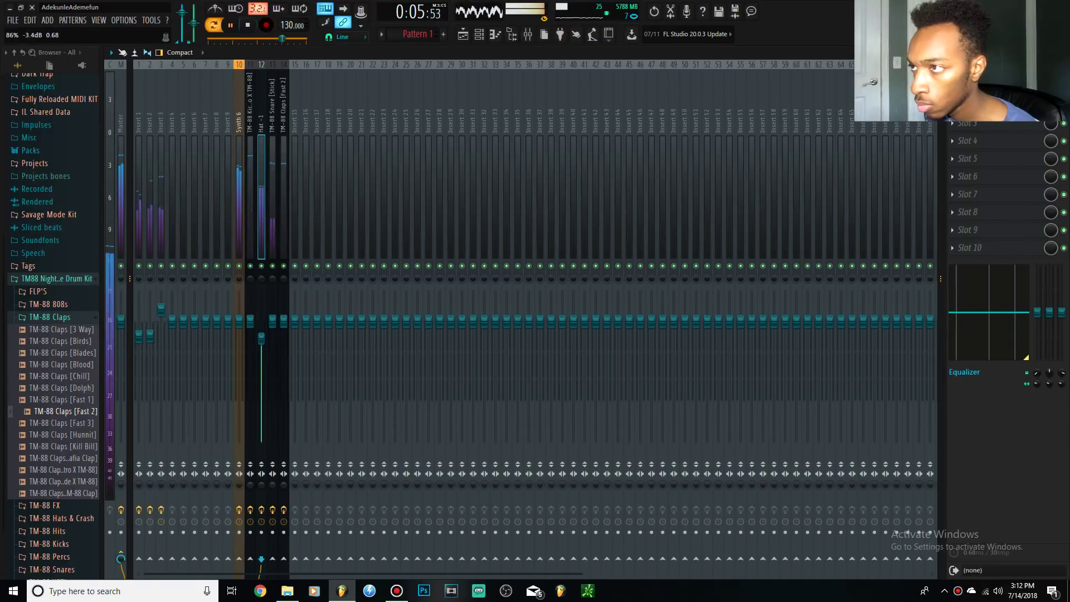
- Set the TM-88 Snare [Stick] mixer volume to 100% (0.0 dB) and lower TM-88 Claps [Fast 2] to 80% (-4.6 dB)
left_click_drag(272, 320, 273, 329)
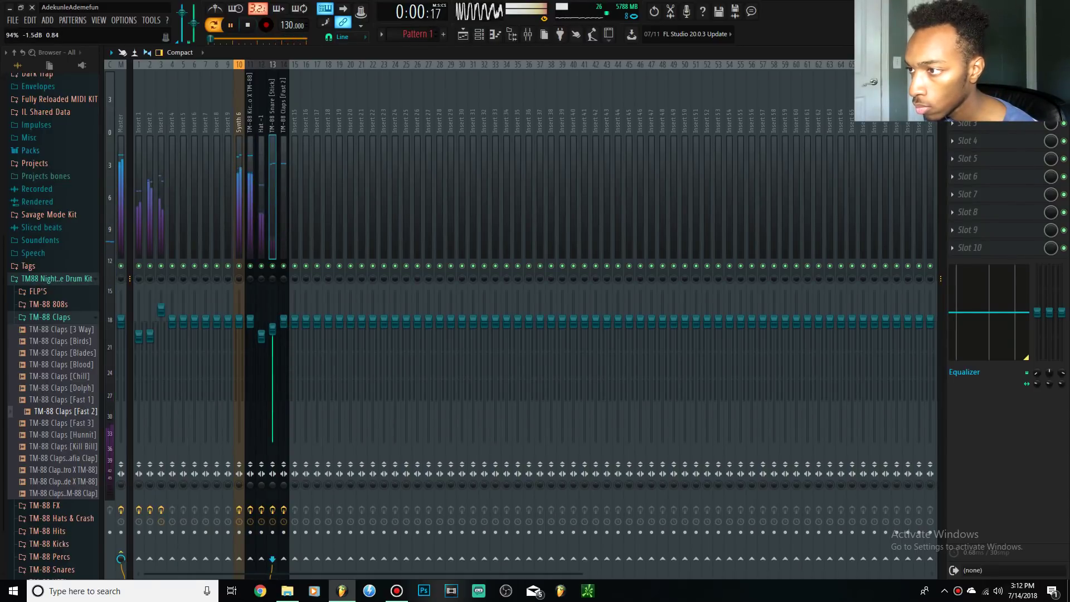
scroll(274, 318, "up", 2)
scroll(276, 324, "down", 1)
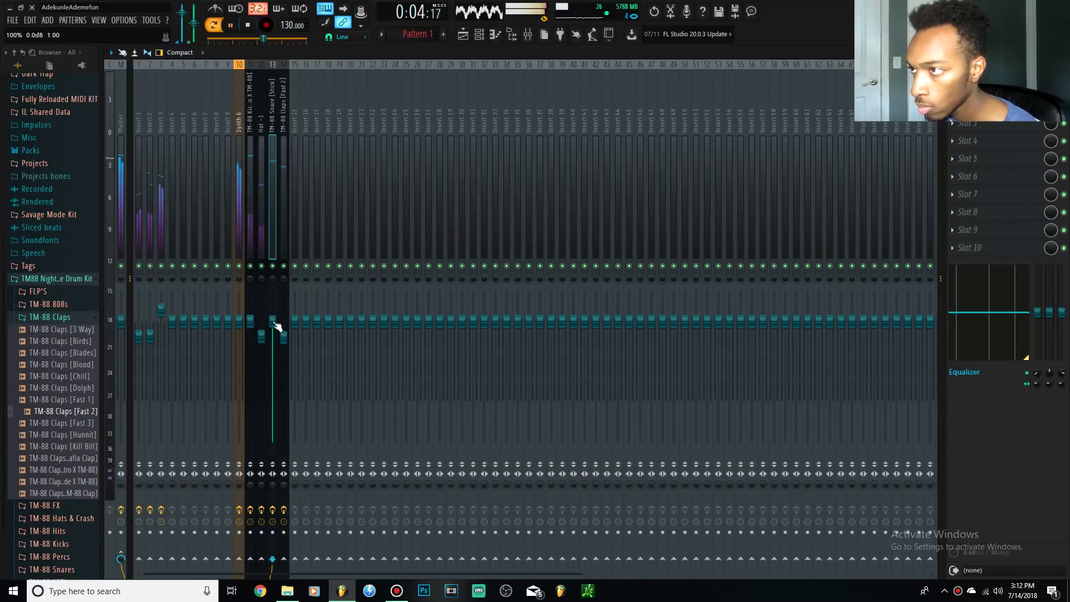
left_click_drag(284, 336, 284, 344)
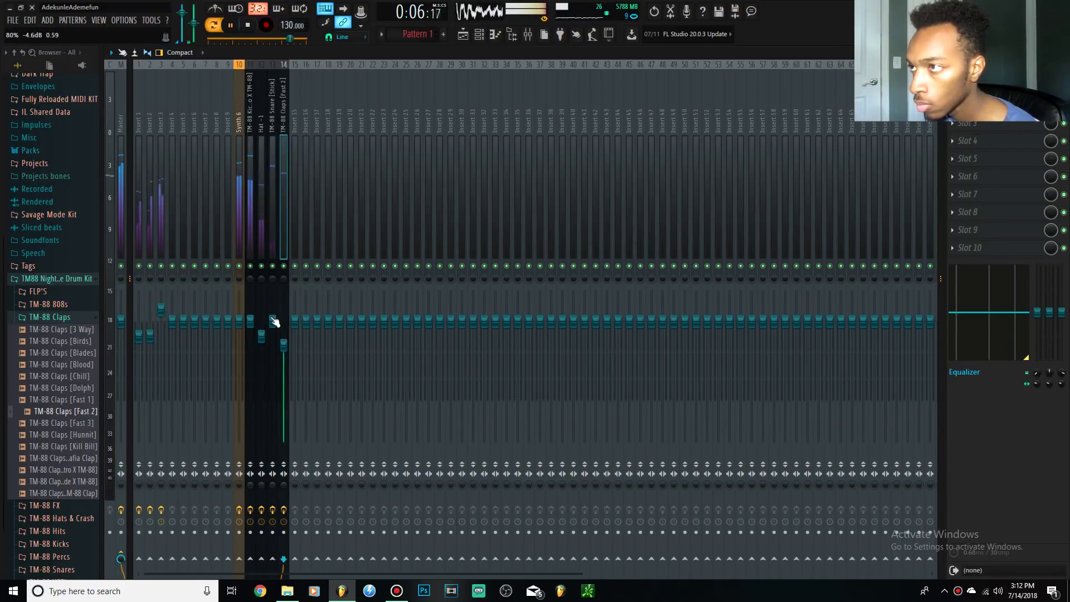